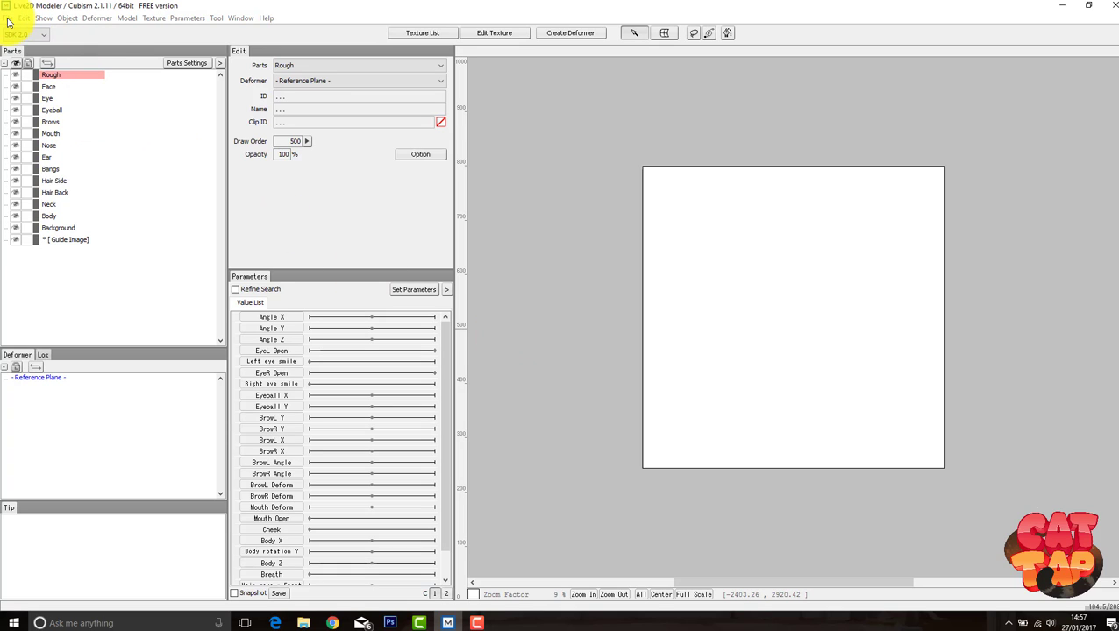
Step: Import Ragdoll.psd as a PSD model, accepting the generated texture layout at size 2048
left_click(9, 19)
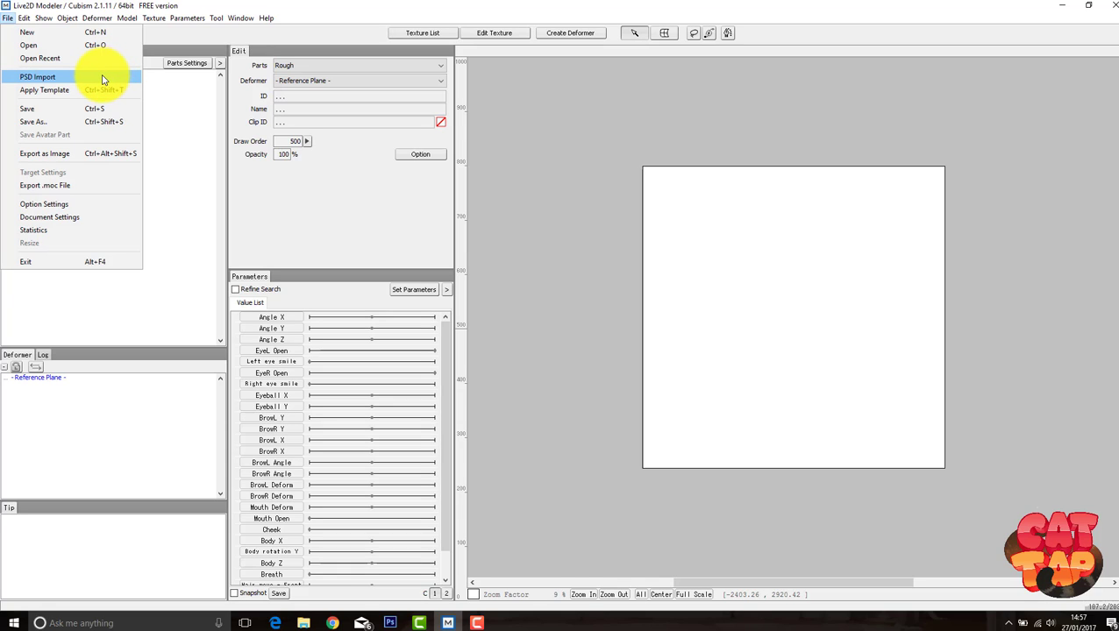
left_click(65, 77)
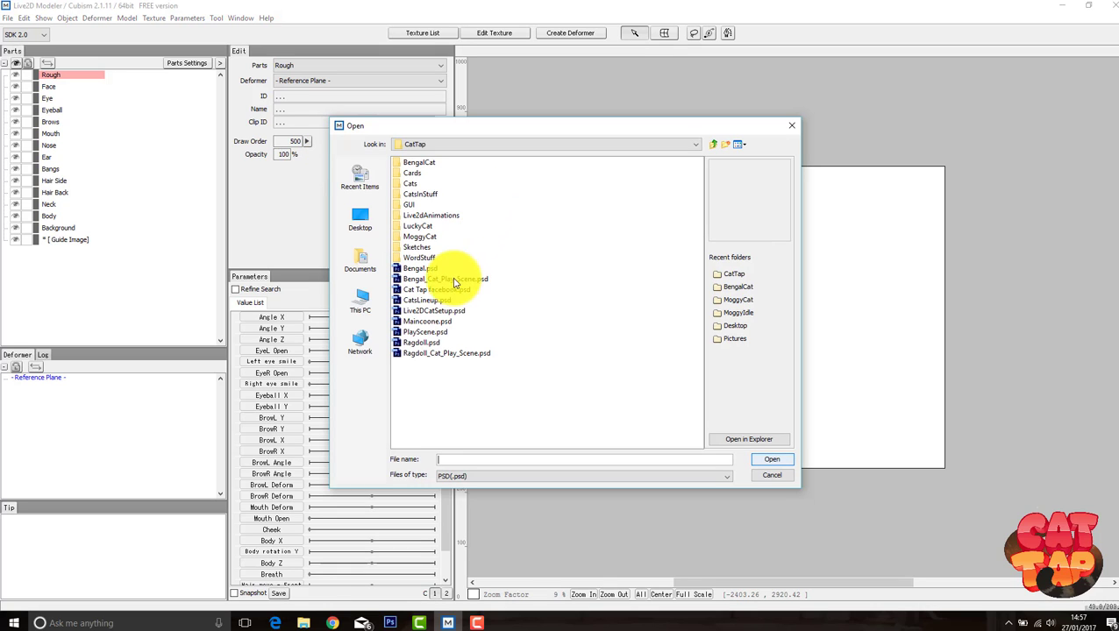
left_click(421, 342)
left_click(765, 461)
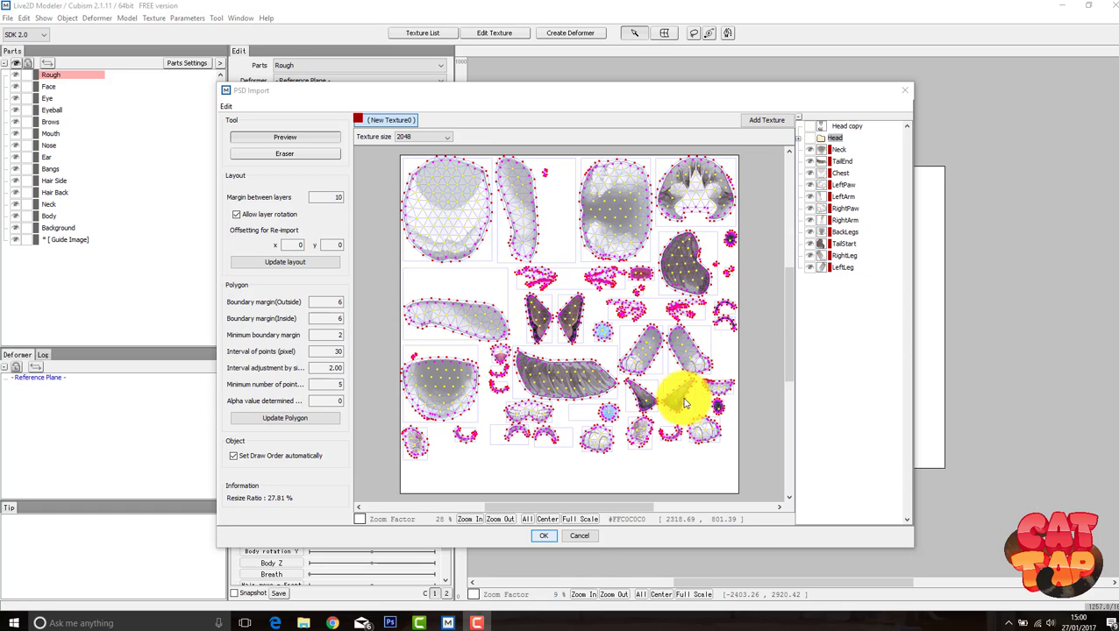
left_click(551, 538)
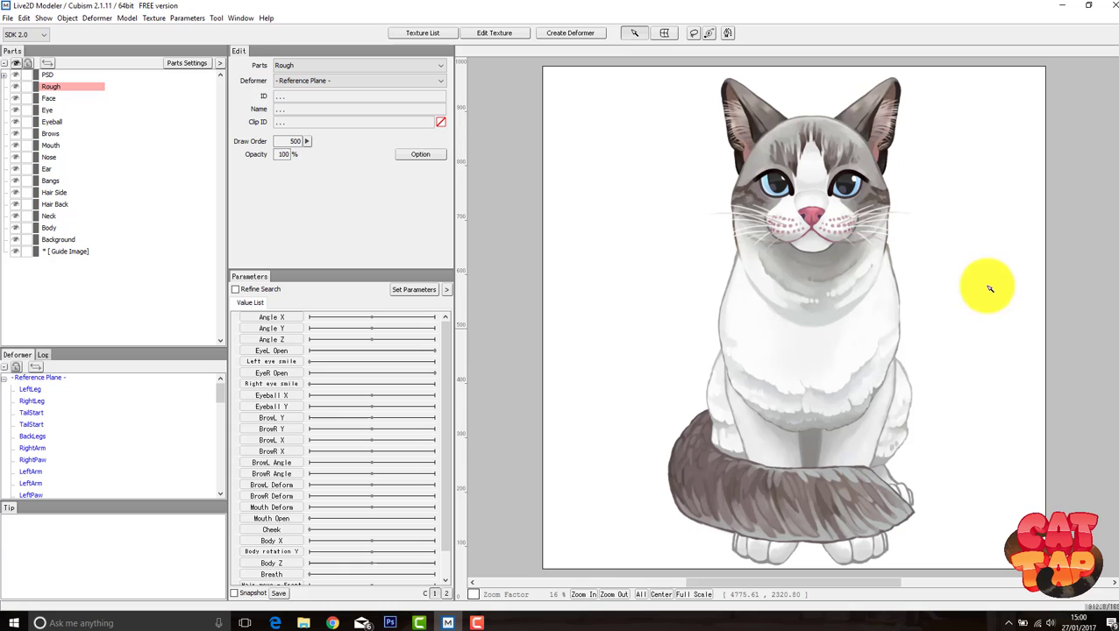
Step: Inspect the imported cat's head and the EarFrontRight mesh, and toggle the PSD part's visibility off and back on
scroll(902, 297, "up", 1)
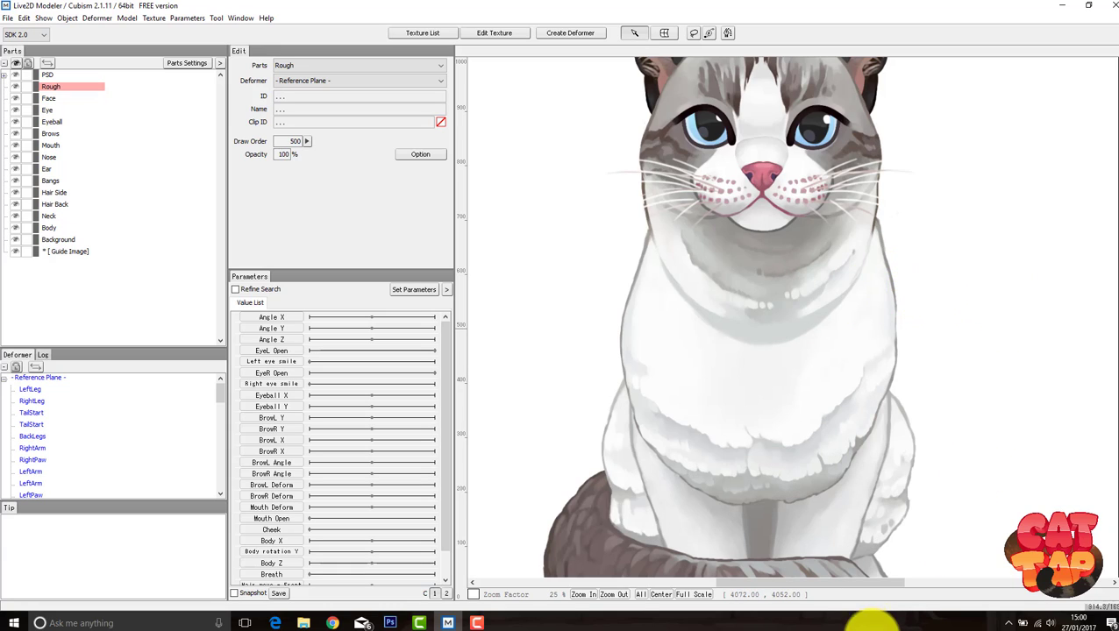
left_click_drag(878, 584, 875, 584)
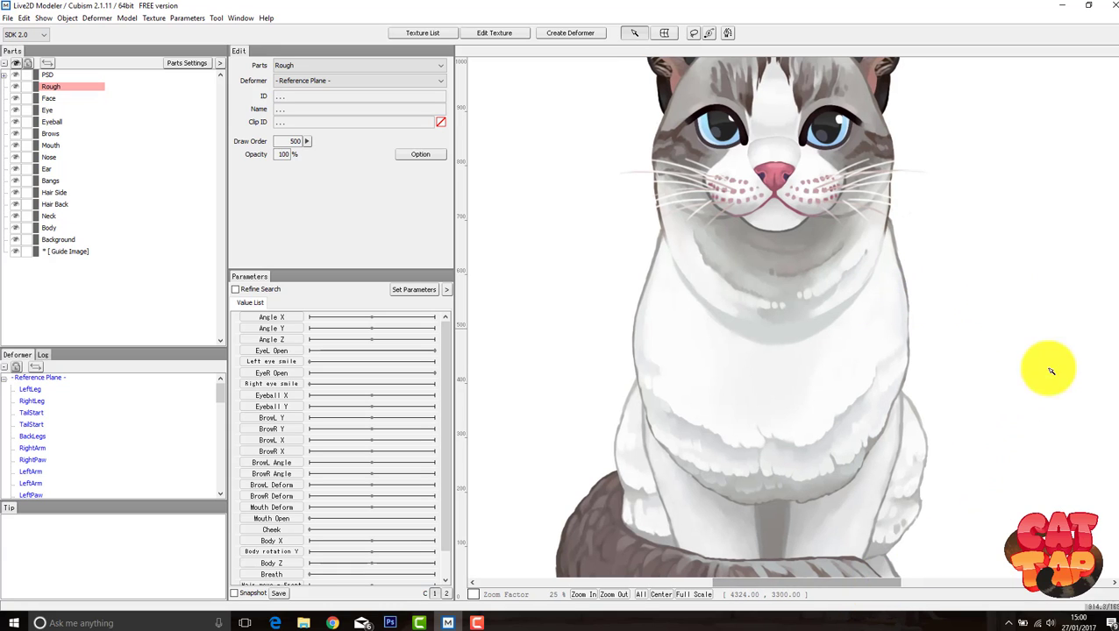
scroll(1109, 321, "up", 3)
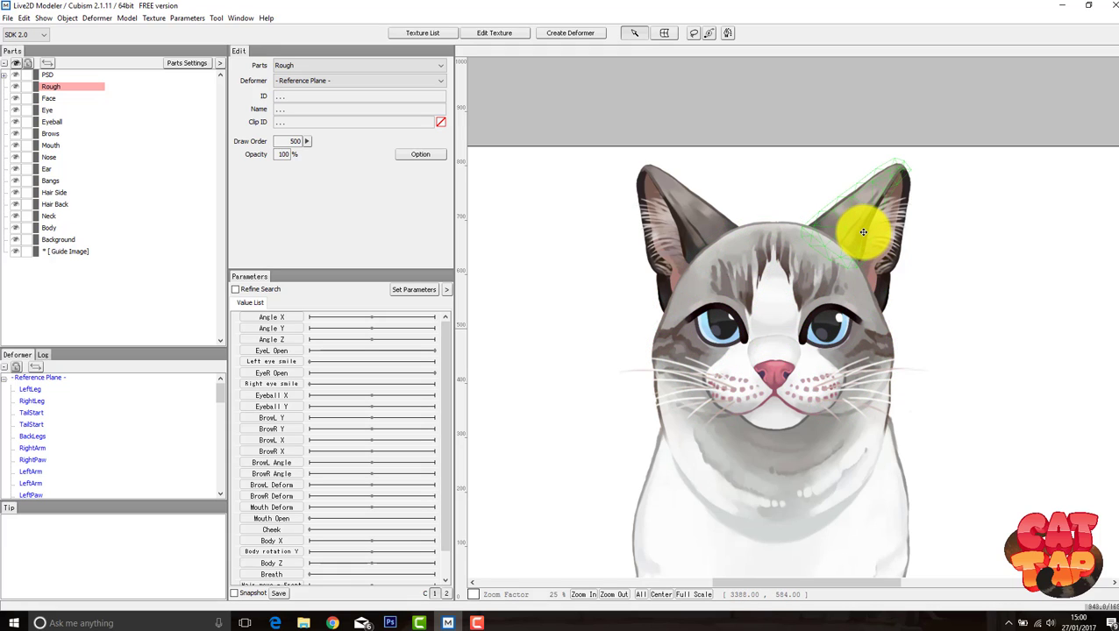
left_click(812, 235)
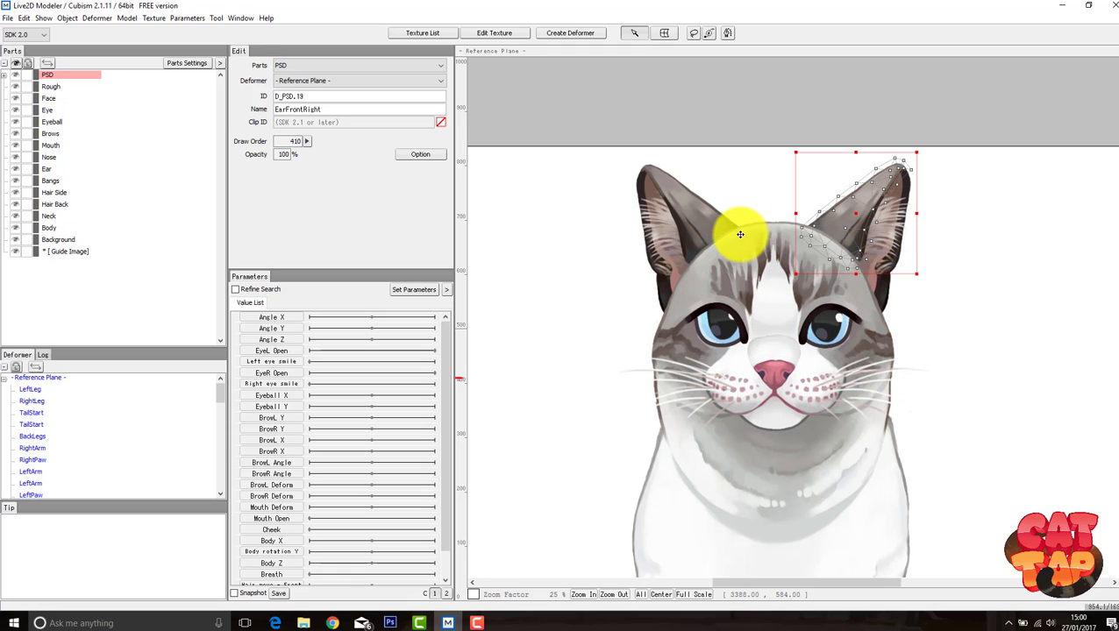
left_click(605, 354)
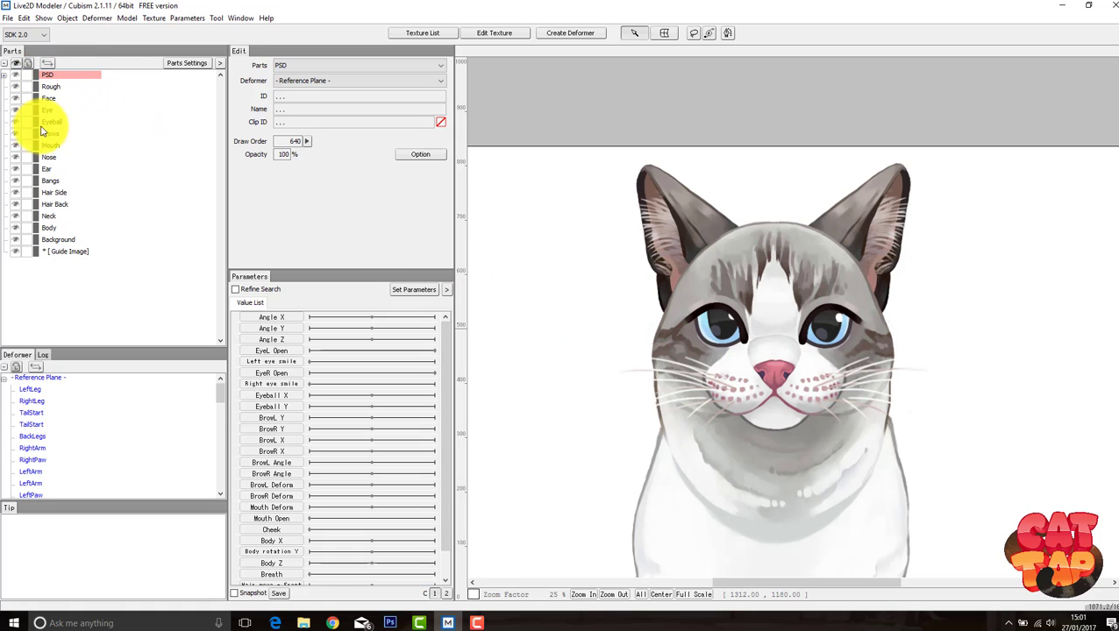
left_click(15, 75)
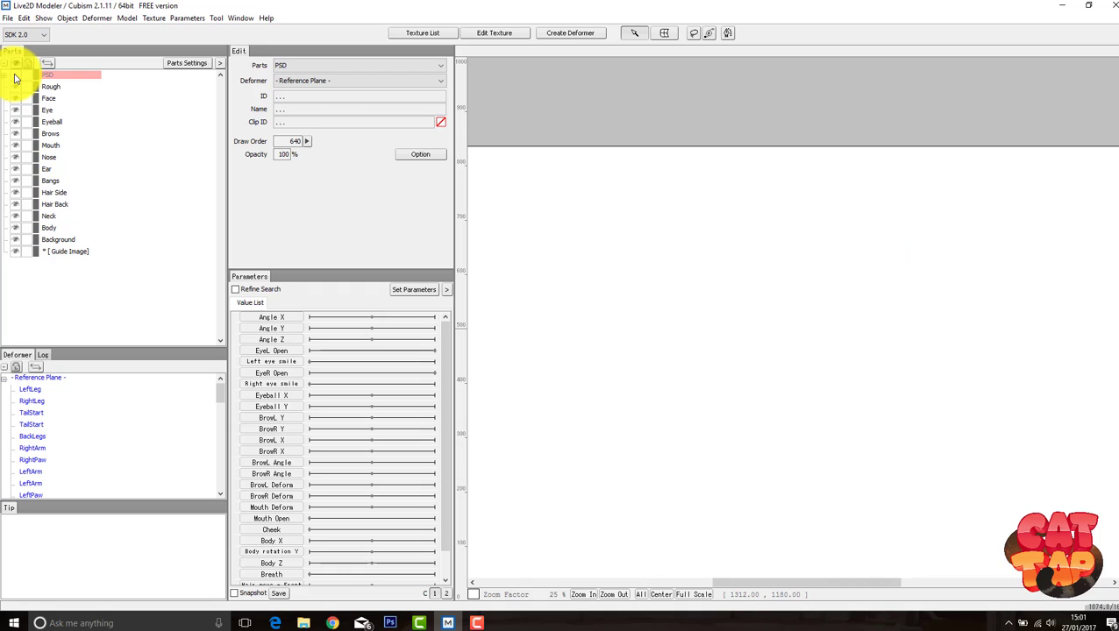
left_click(15, 76)
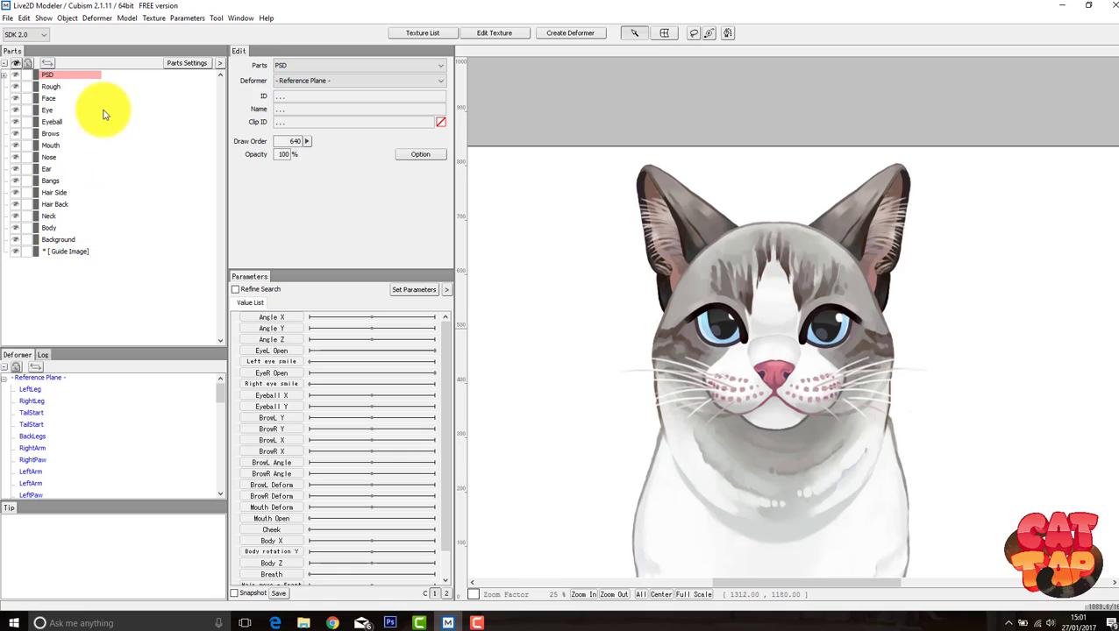
Step: Delete the Rough, Bangs, Hair Side, Hair Back, Background and Guide Image parts in the parts settings
left_click(181, 70)
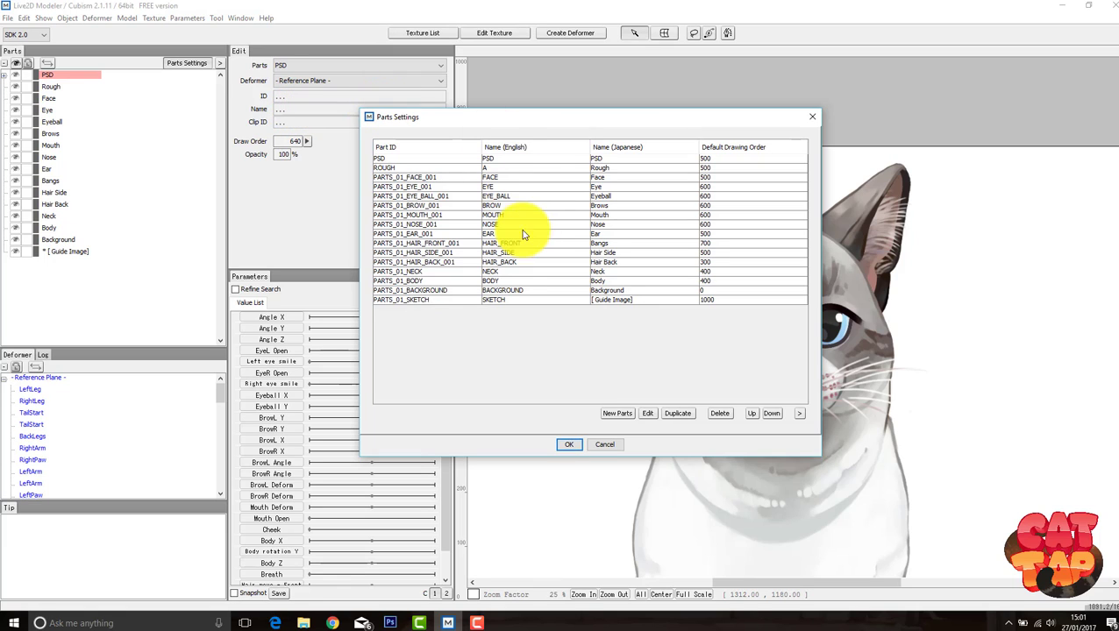
left_click(459, 168)
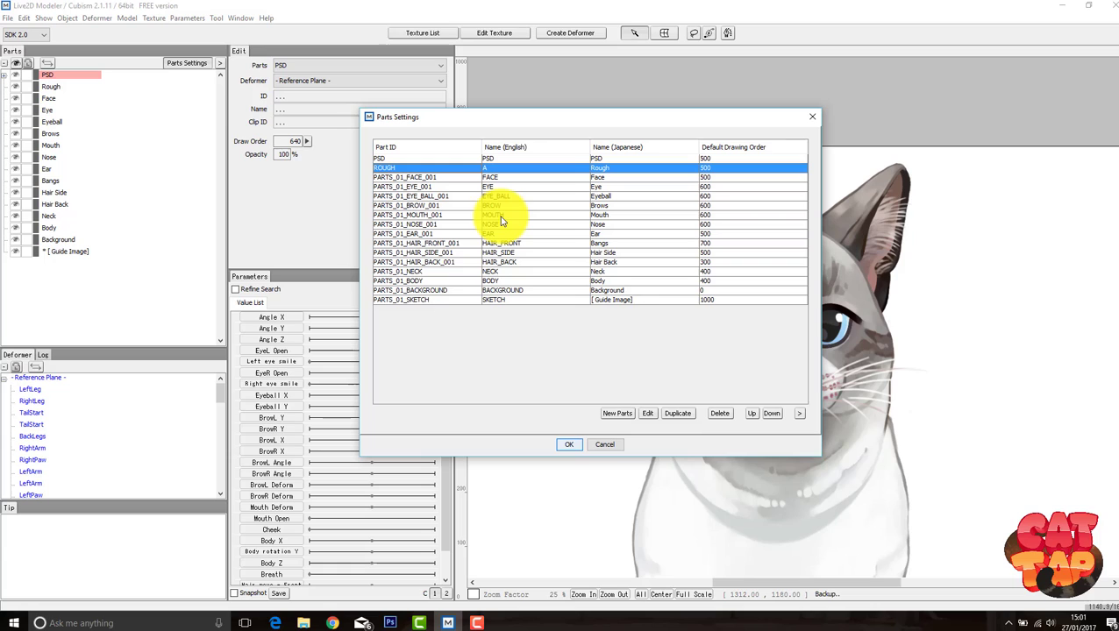
left_click(499, 243, "ctrl")
left_click(500, 253, "ctrl")
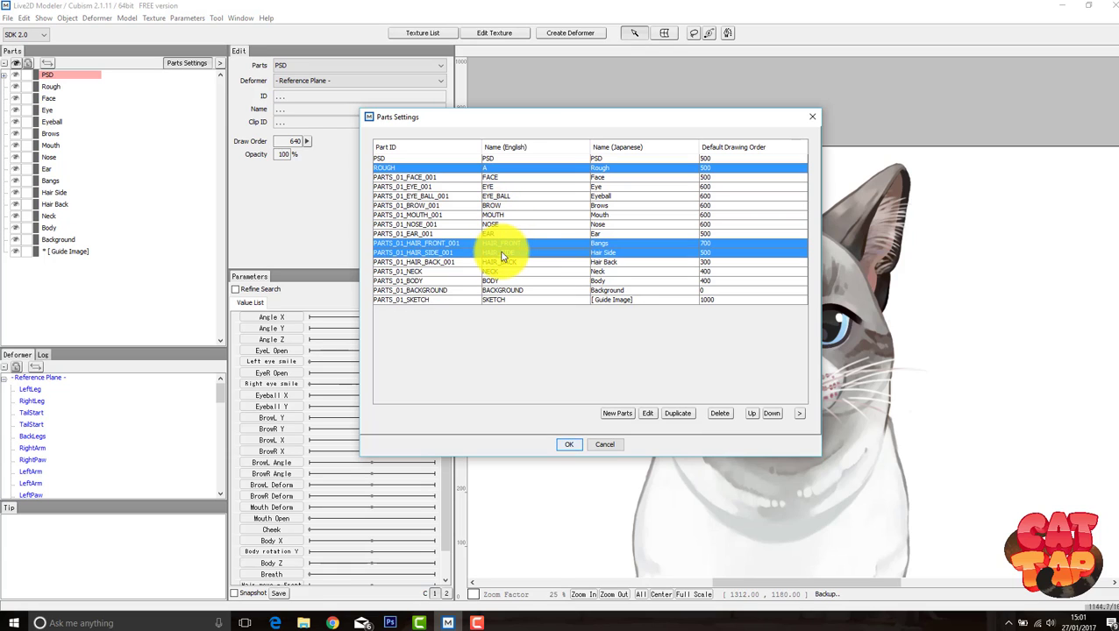
left_click(502, 261, "ctrl")
left_click(502, 290, "ctrl")
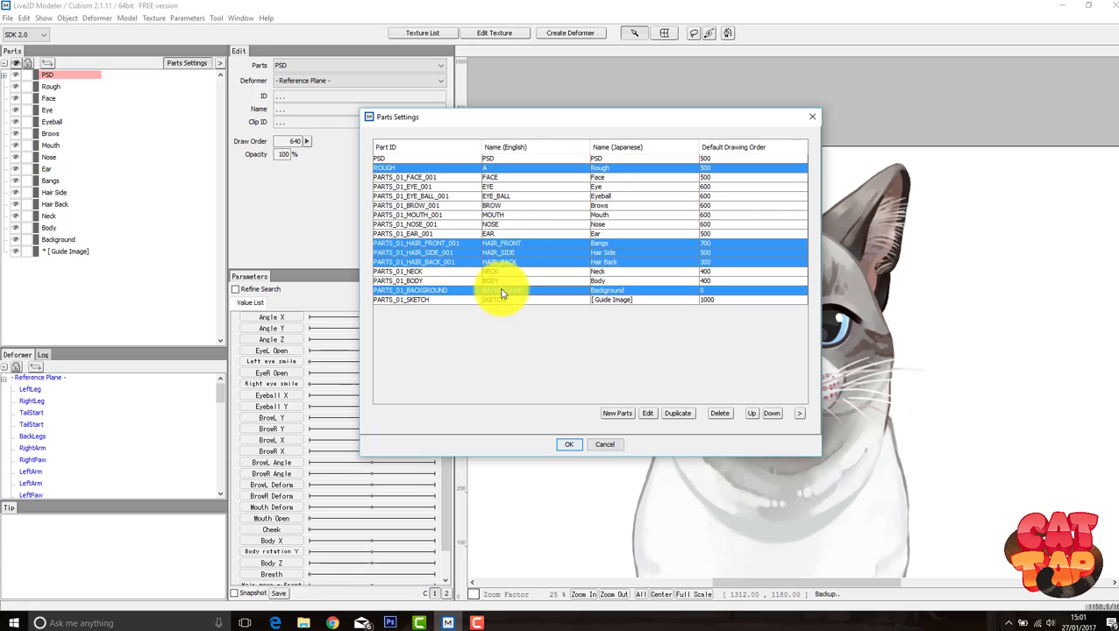
left_click(502, 300, "ctrl")
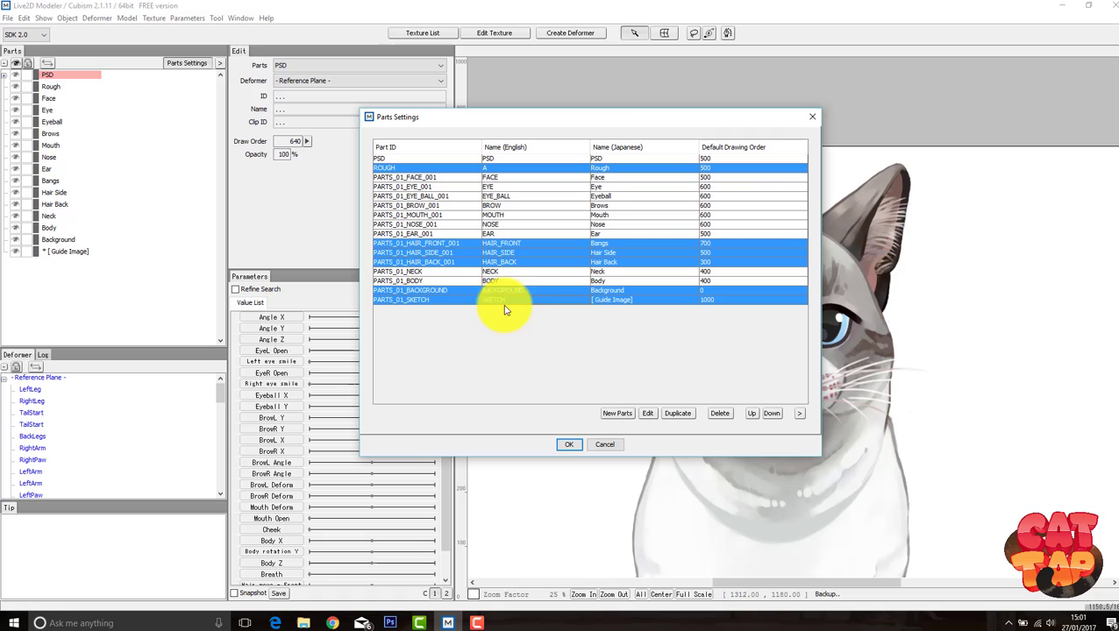
left_click(721, 414)
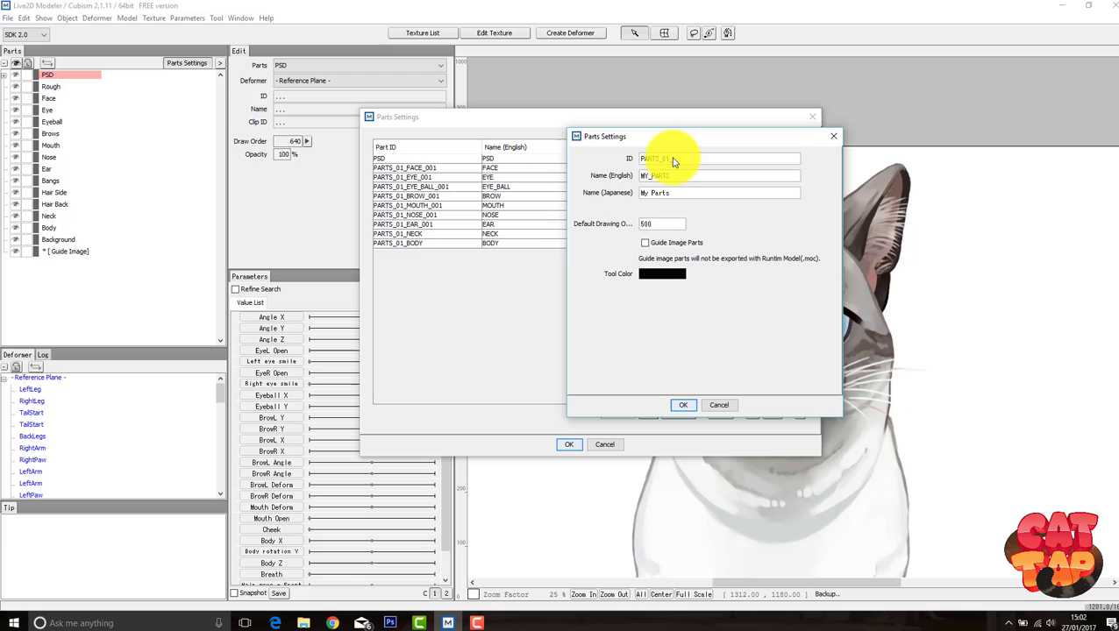
Step: Add a part with ID PARTS_01_WHISKERS, named WHISKERS and Whiskers, and move it directly below PSD in the order
type("_WHISKERS")
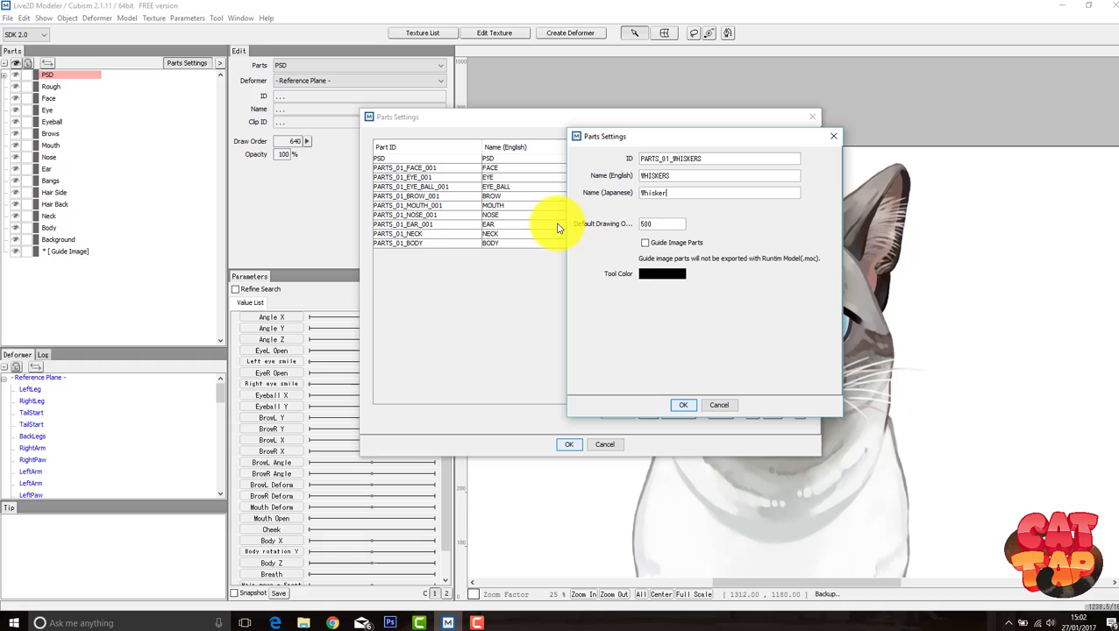
key("Return")
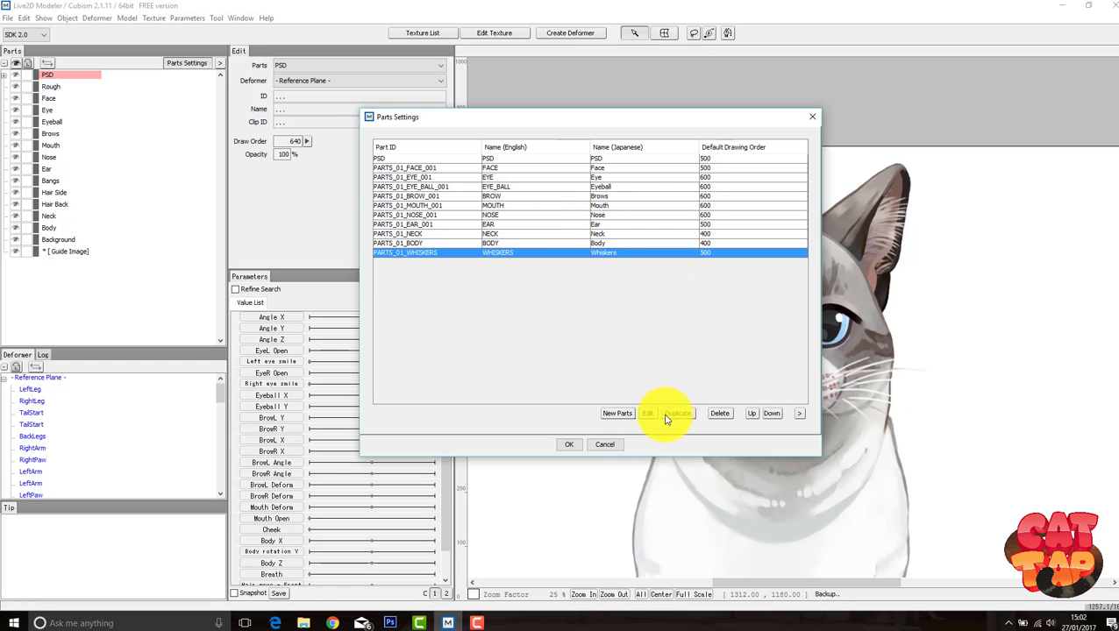
left_click(753, 414)
left_click(753, 414)
left_click(753, 414)
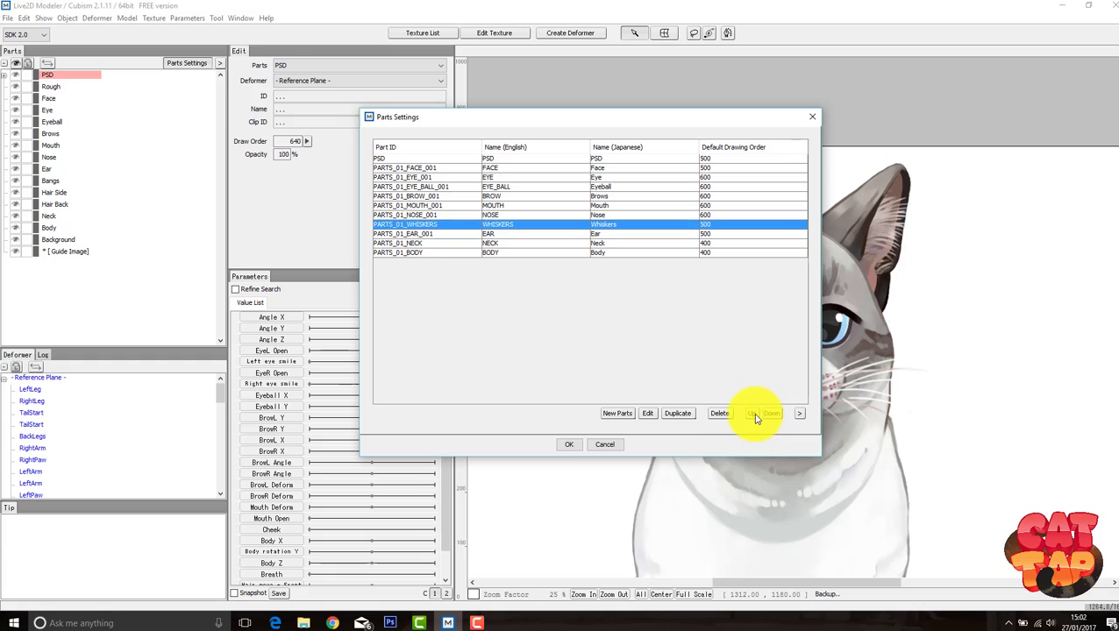
left_click(754, 415)
left_click(754, 415)
left_click(754, 415)
left_click(754, 415)
left_click(754, 414)
left_click(753, 415)
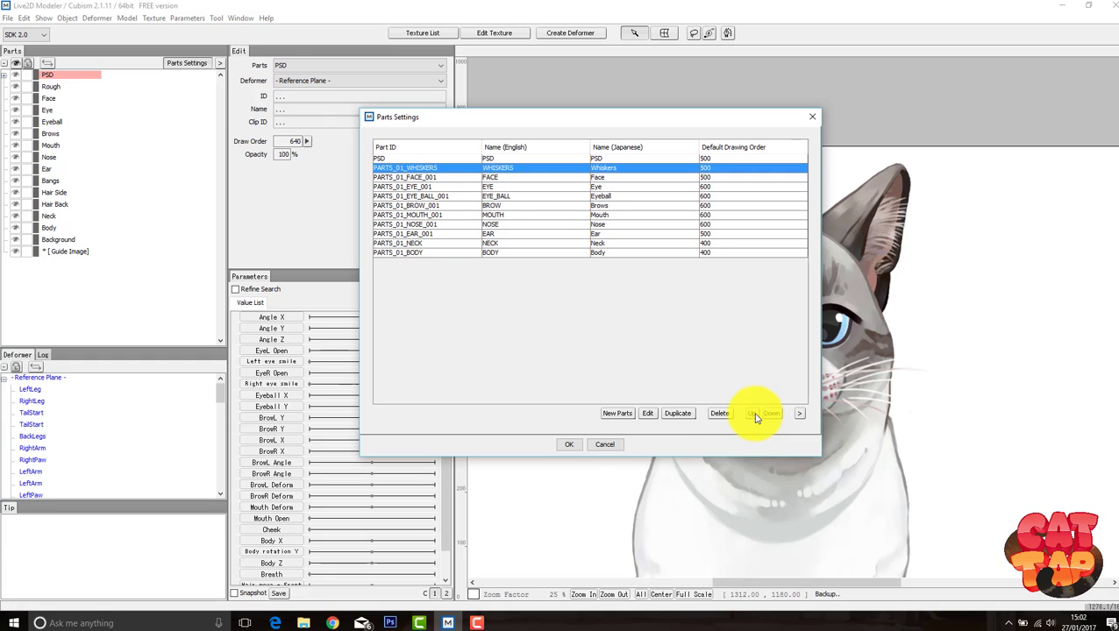
Step: Add a part with ID PARTS_01_FRONT_LEGS, named FRONT_LEGS and Front Legs, and move it below the Body part
left_click(614, 413)
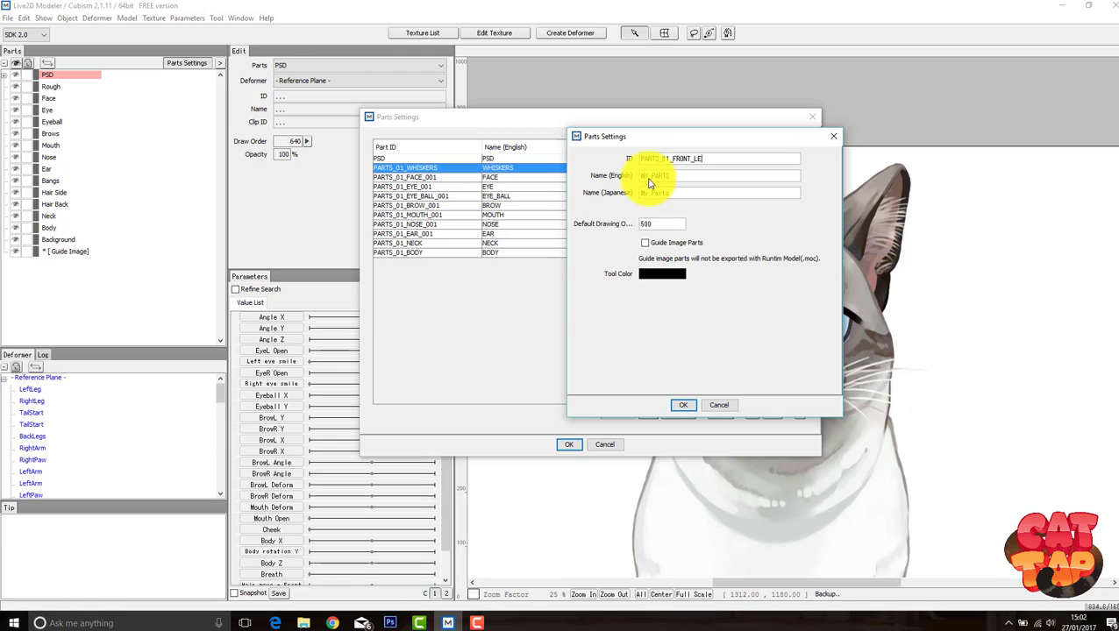
type("GS")
key("Tab")
type("Front Legs")
key("Return")
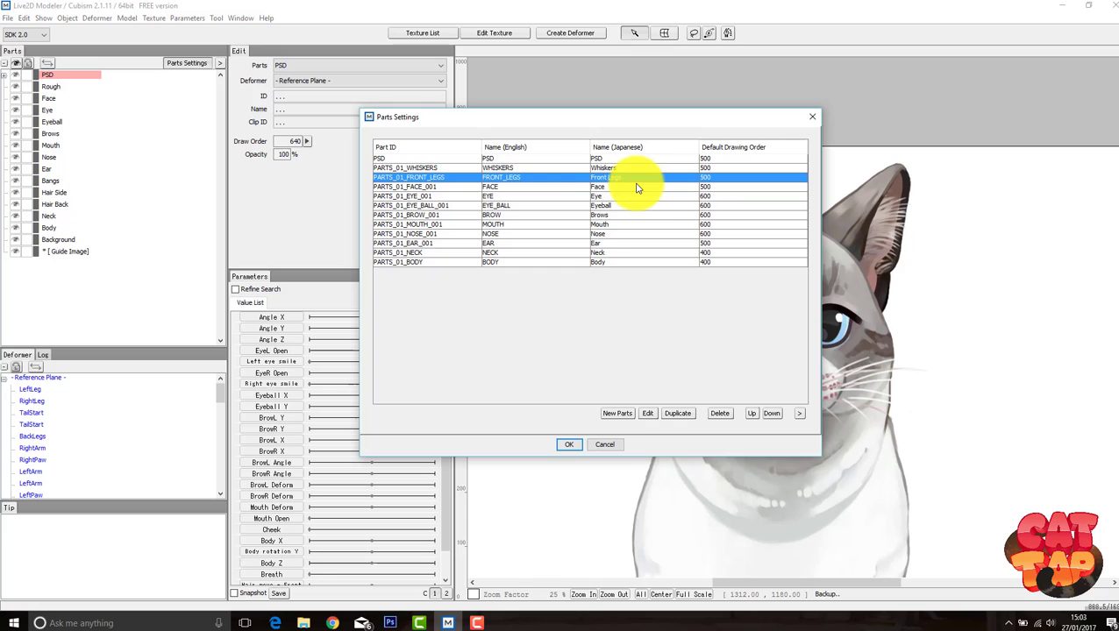
left_click(768, 415)
left_click(768, 416)
Step: Add a part with ID PARTS_01_BACKLEGS, named BACKLEGS in English and Backlegs in Japanese, after Front Legs
left_click(617, 414)
left_click(678, 161)
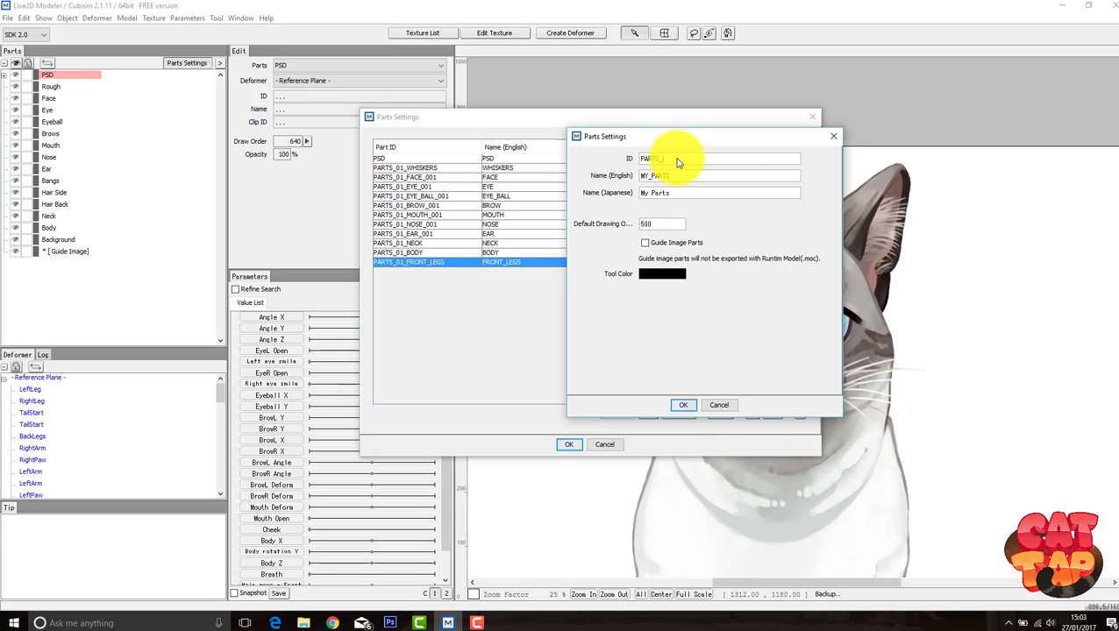
type("BACKLEGS")
key("Tab")
key("Return")
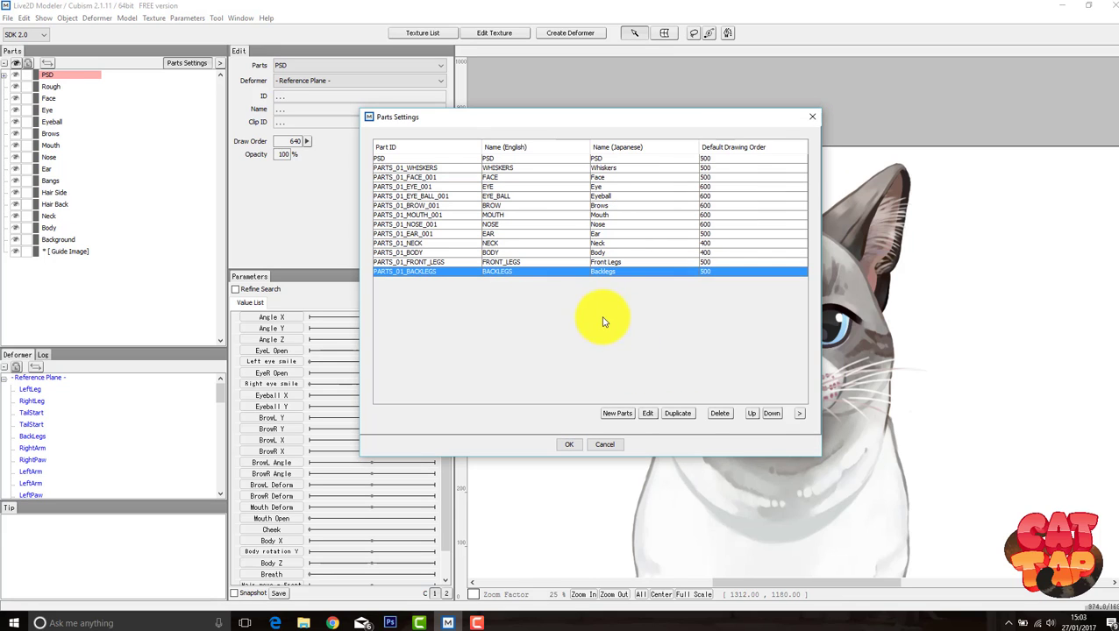
Step: Add a part with ID PARTS_01_TAIL and the name TAIL in both languages
left_click(616, 413)
type("TAIL")
key("Tab")
type("TAIL")
key("Tab")
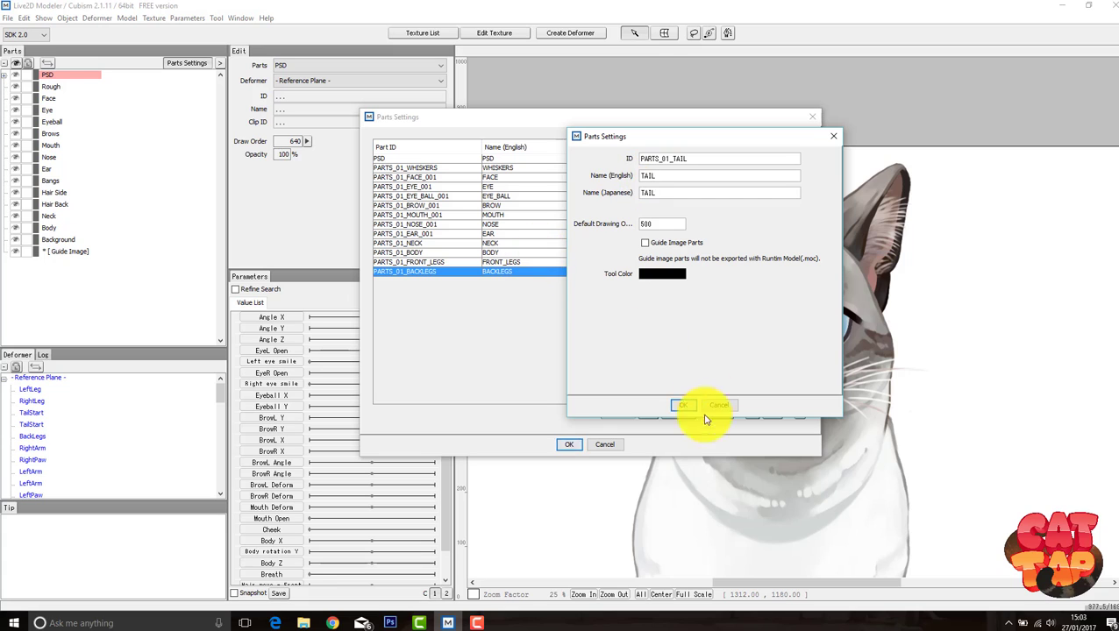
left_click(683, 405)
Step: Add a part with ID PARTS_01_BOTTOM and the name Bottom
left_click(616, 413)
type("Bottom")
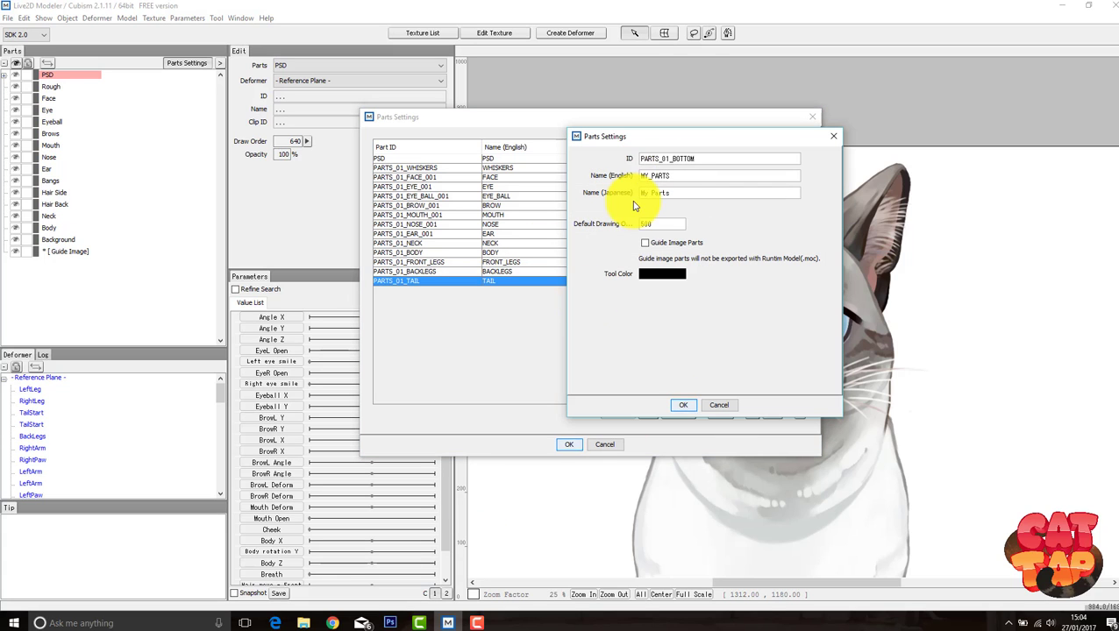
key("Tab")
type("B")
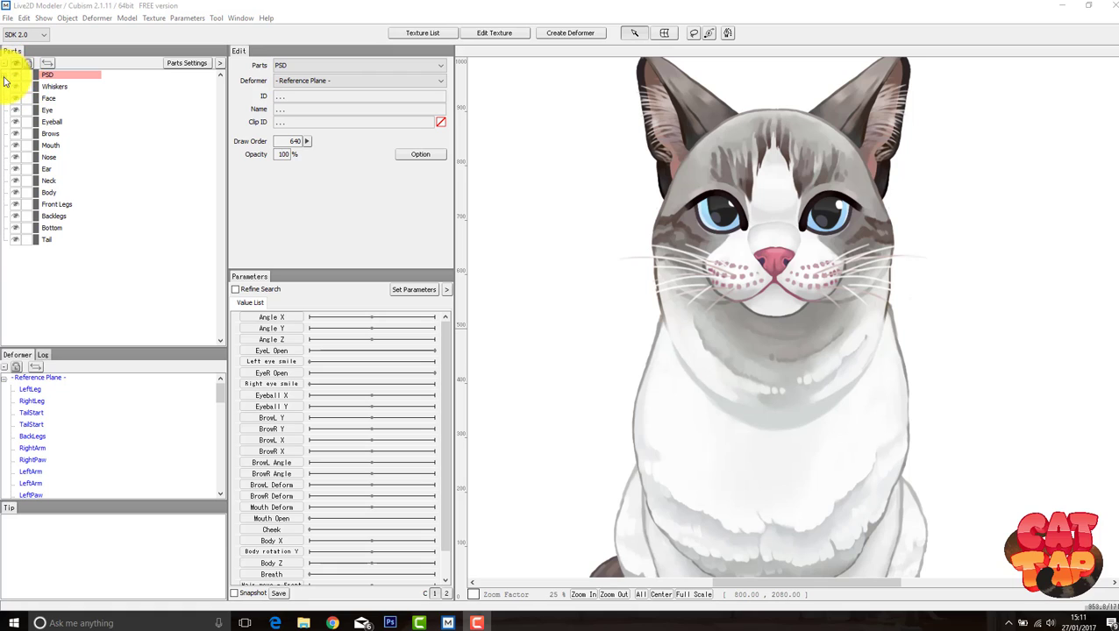
Step: Expand the PSD part and its drawable objects group in the parts list
left_click(5, 77)
left_click(4, 78)
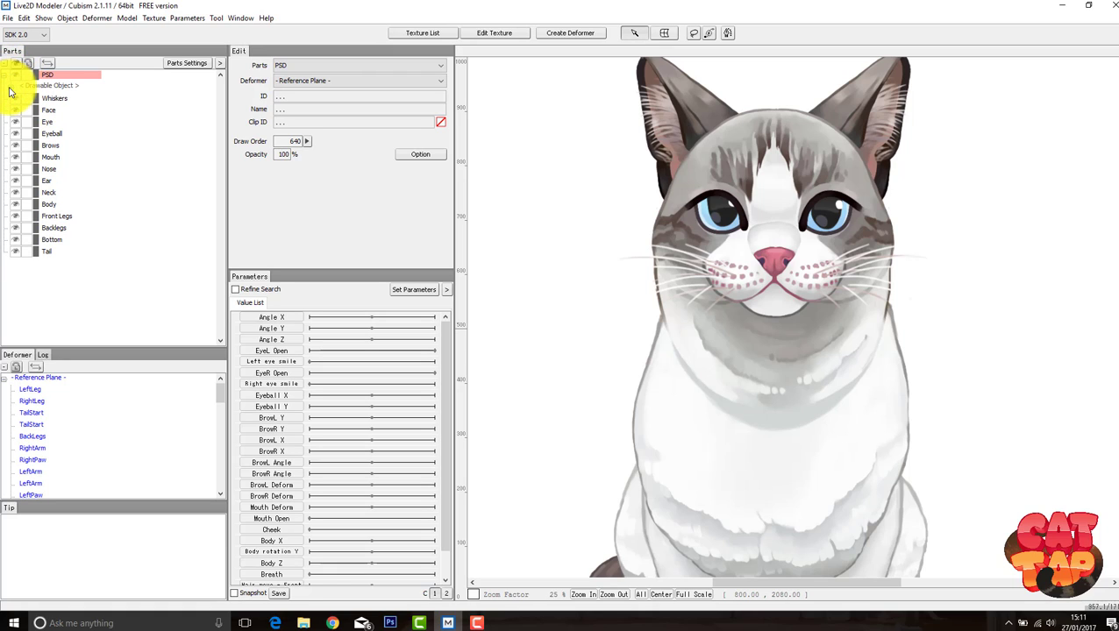
left_click(11, 87)
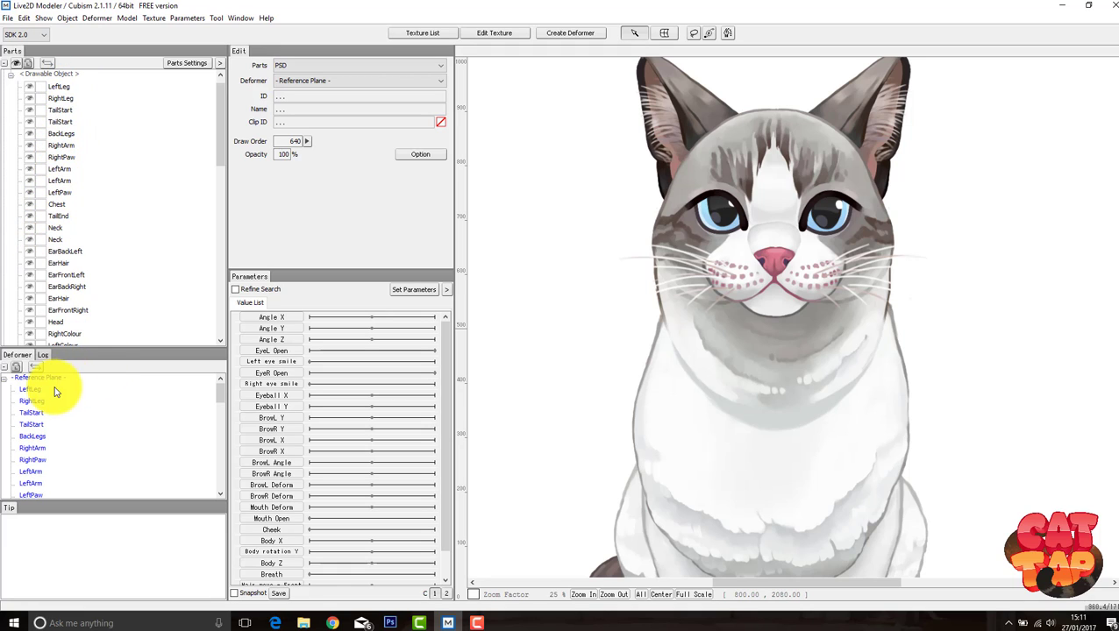
scroll(44, 400, "down", 7)
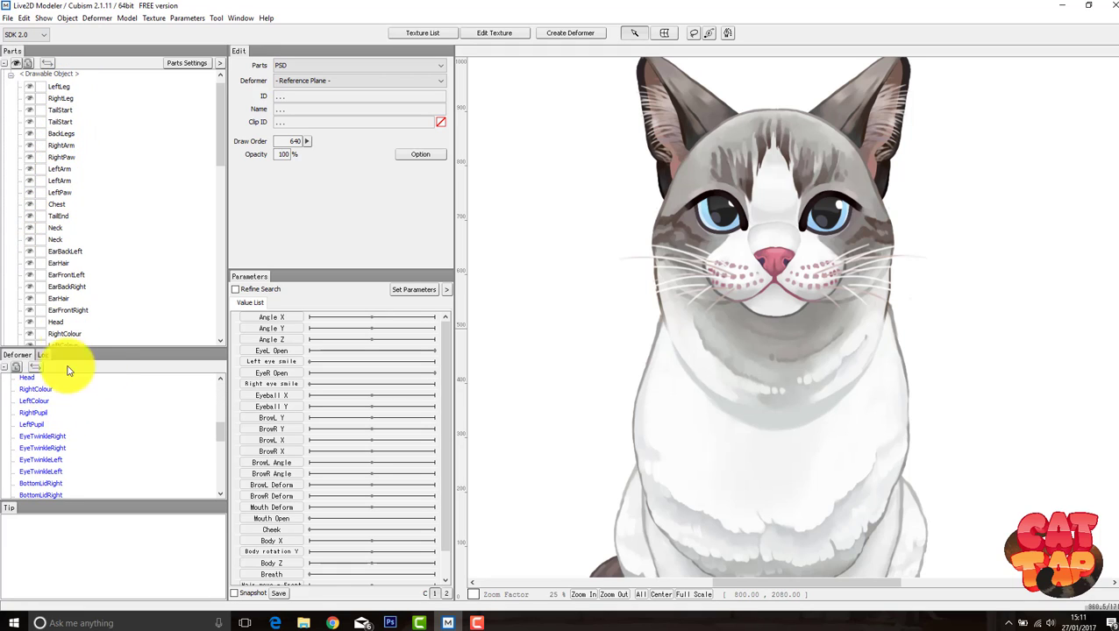
scroll(80, 422, "up", 7)
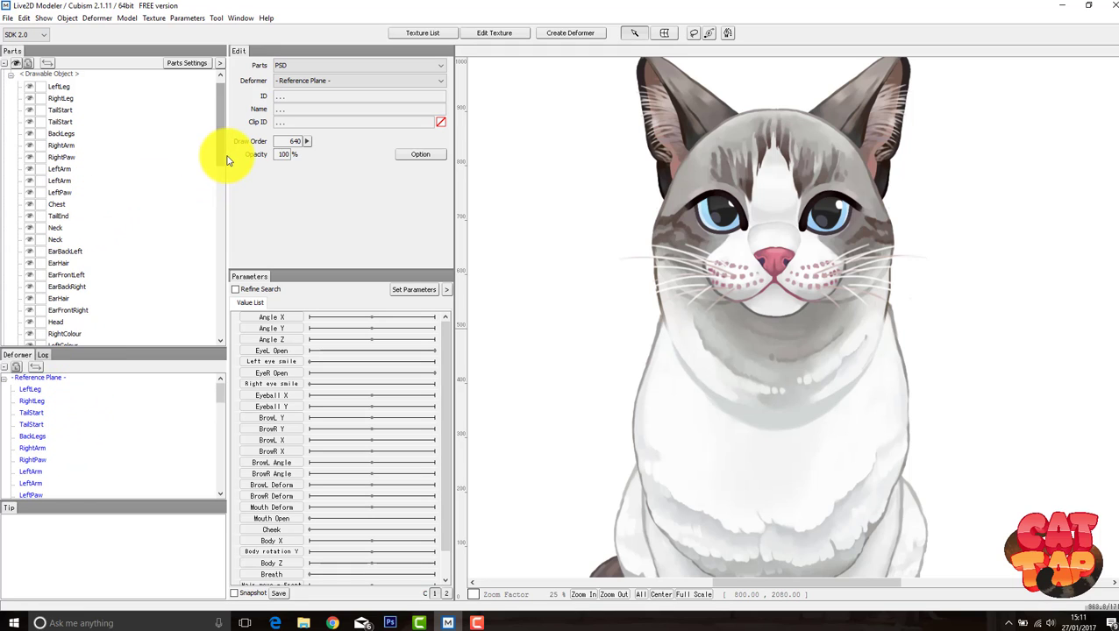
Step: Move all the Whiskers1 and Whiskers2 objects from PSD into the Whiskers part
left_click_drag(224, 161, 219, 294)
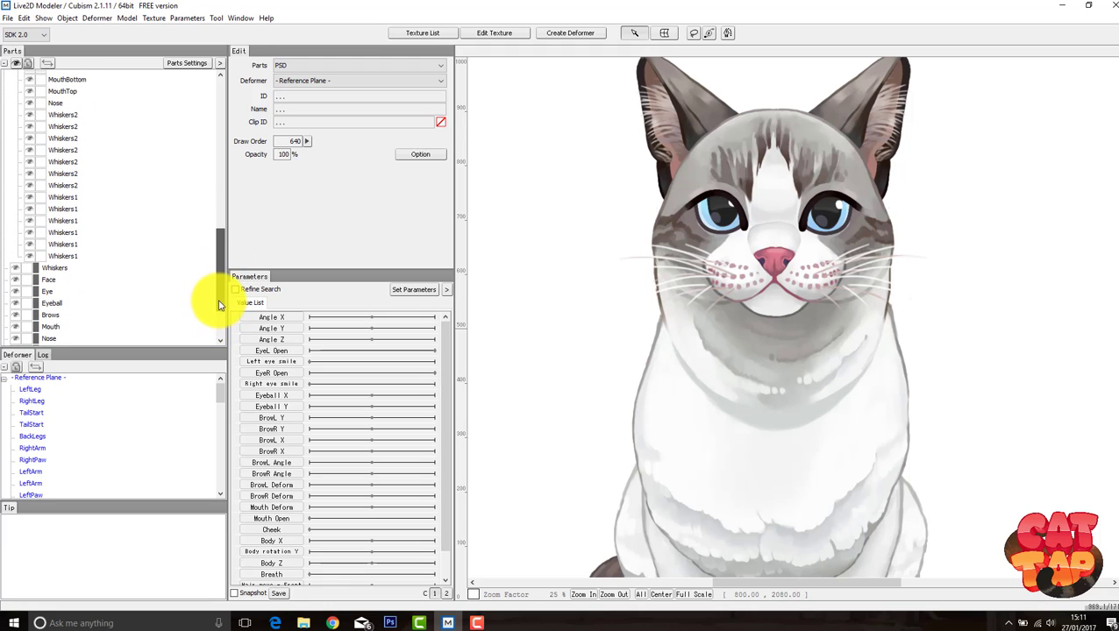
left_click(73, 118)
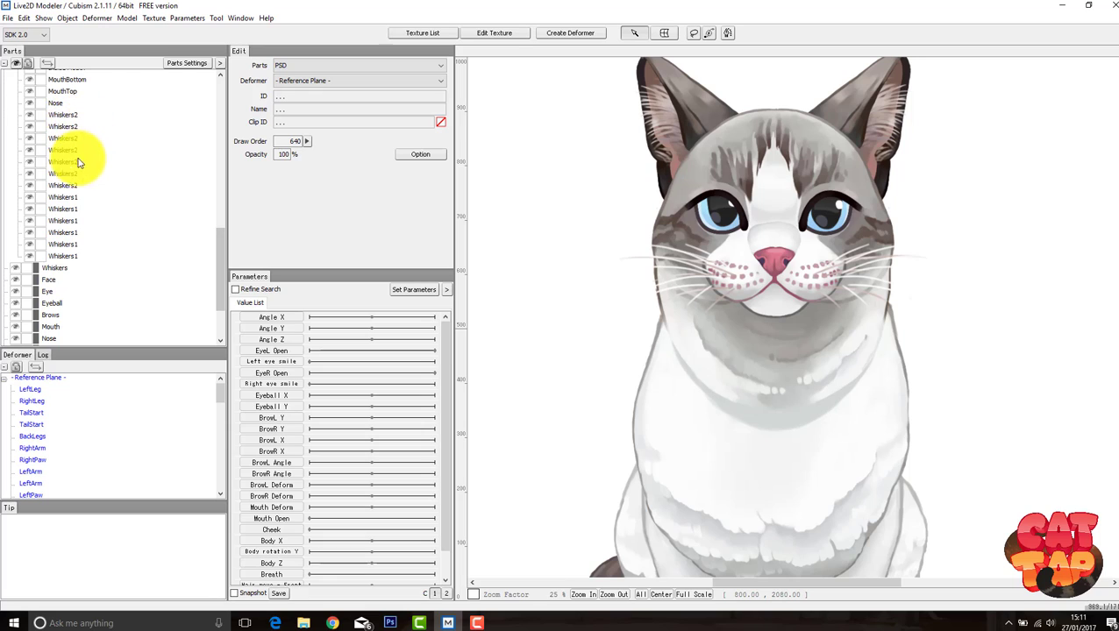
left_click(69, 257, "shift")
left_click(71, 199)
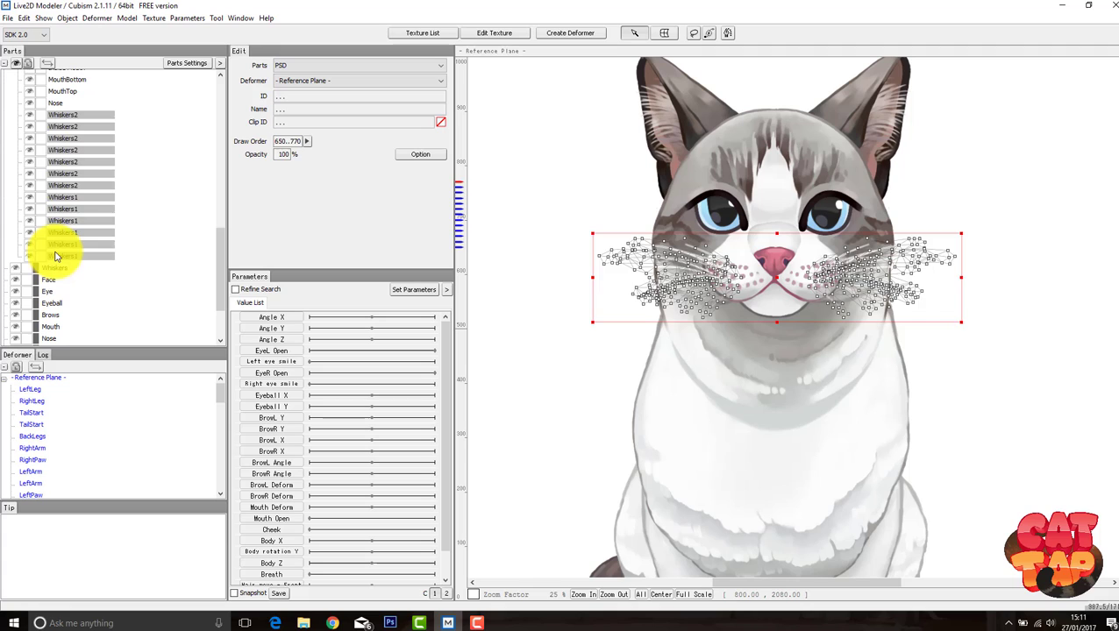
left_click_drag(52, 270, 53, 270)
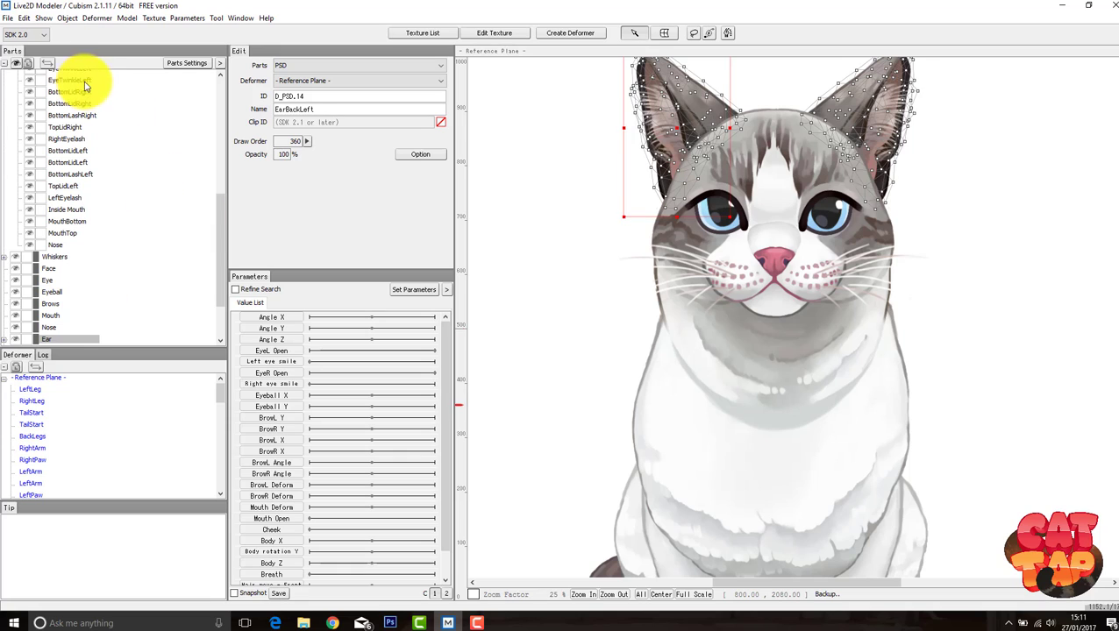
Step: Move the eye objects from RightColour through the second EyeTwinkleLeft, including both pupils, into the Eyeball part
left_click(84, 82)
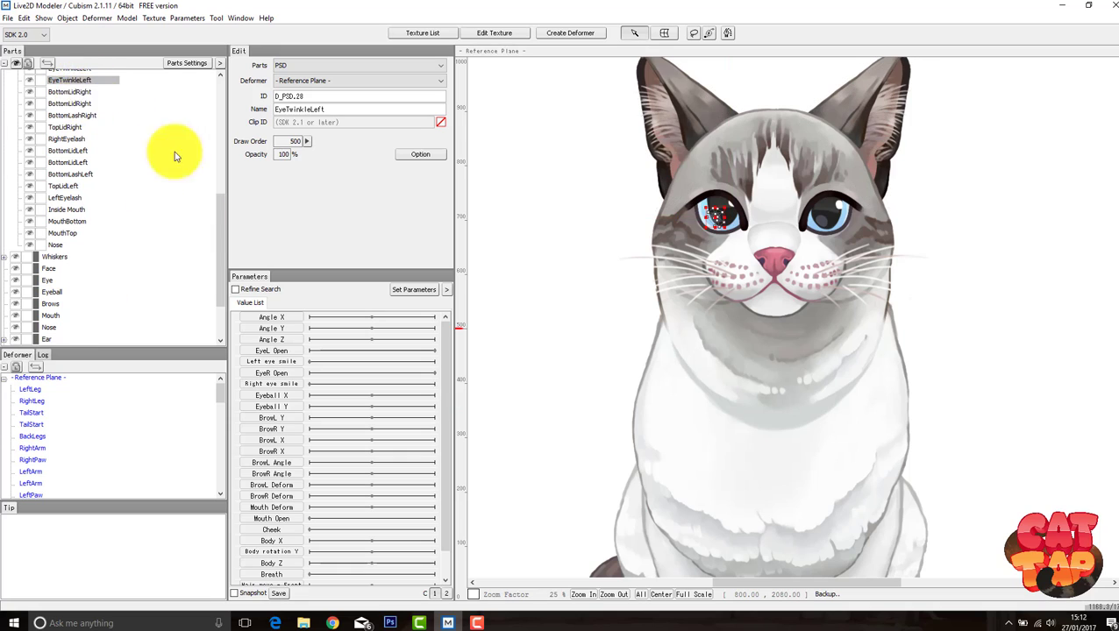
left_click_drag(221, 208, 220, 171)
left_click(74, 106)
left_click(68, 83)
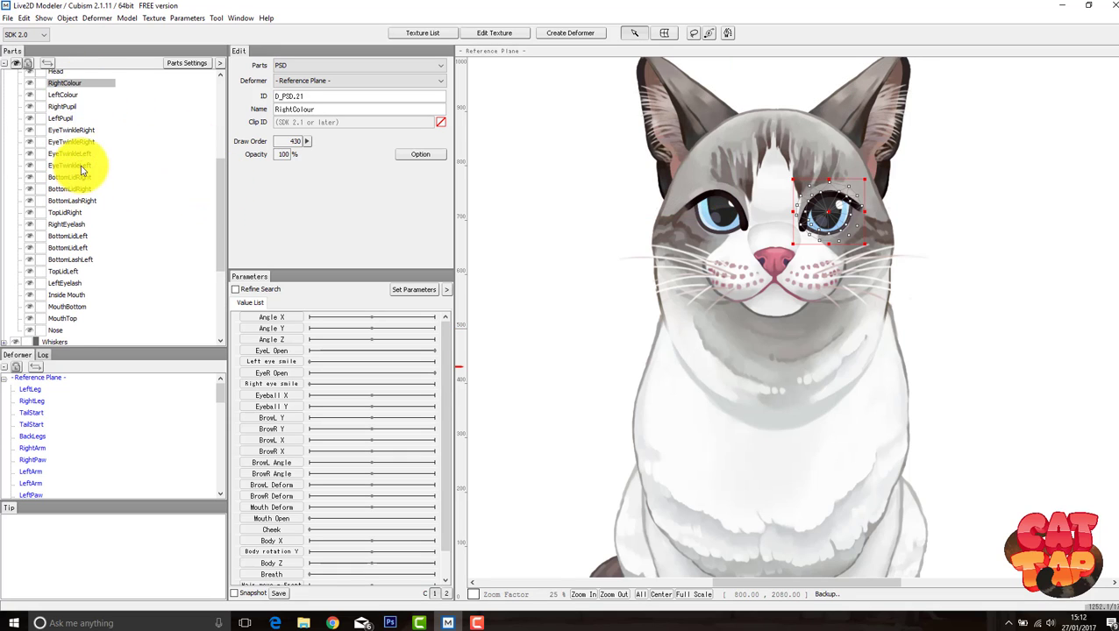
left_click(82, 165, "shift")
left_click_drag(85, 92, 88, 339)
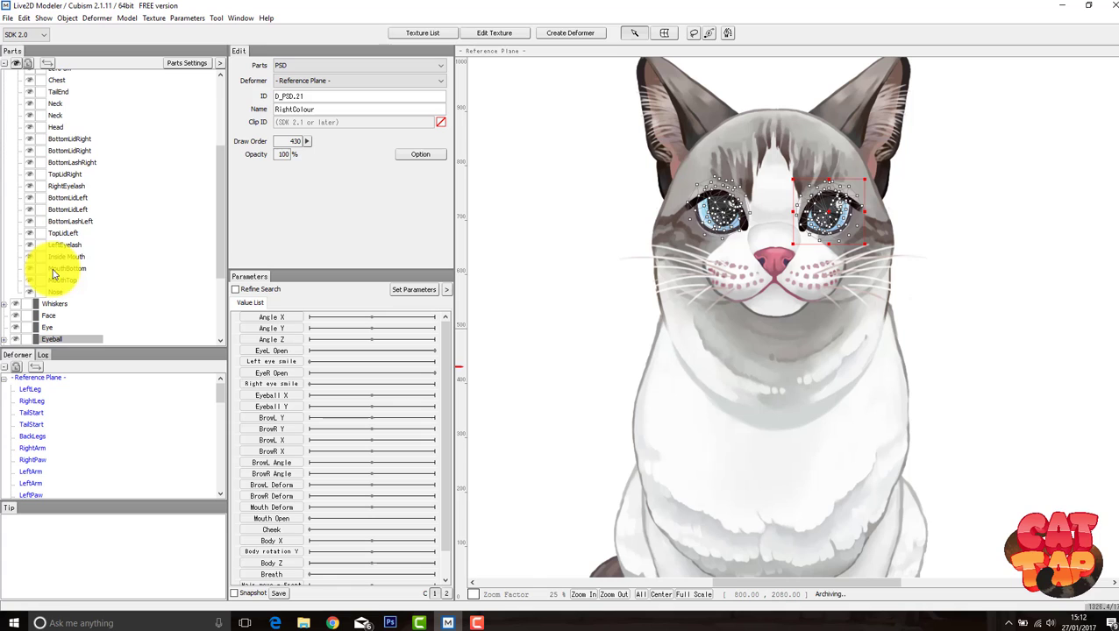
Step: Move the eyelid, lash and eyelash objects of both eyes into the Eye part and Head into Face
left_click(83, 141)
left_click(69, 245, "shift")
left_click_drag(69, 245, 64, 286)
left_click(64, 288, "shift")
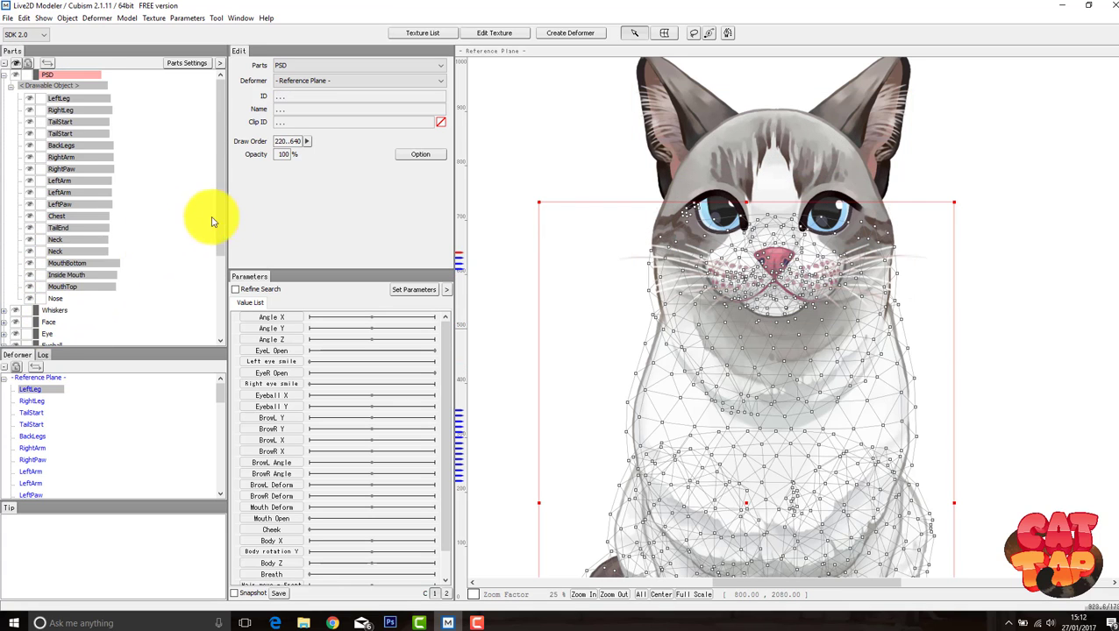
Step: Select only MouthBottom, Inside Mouth and MouthTop and move them into the Mouth part
left_click_drag(219, 222, 219, 270)
left_click(72, 183)
left_click_drag(70, 213, 53, 289)
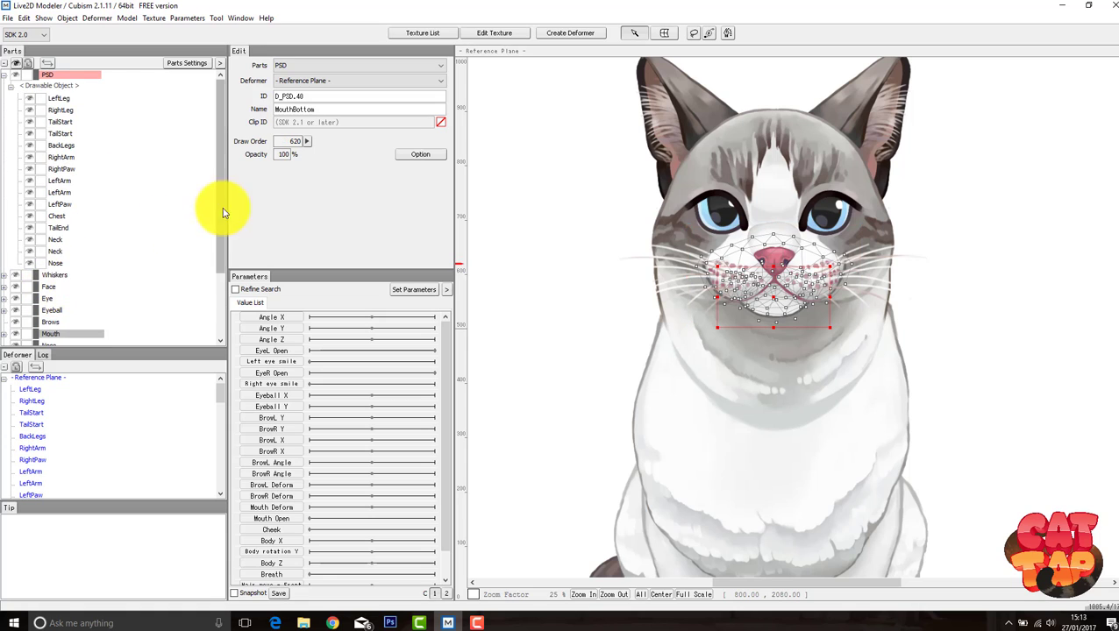
Step: Move both Neck objects from PSD into the Neck part
left_click_drag(223, 209, 222, 222)
left_click(59, 222)
left_click(57, 231, "shift")
left_click_drag(57, 231, 54, 339)
Step: Sort the TailStart and TailEnd objects into the Tail part, Chest into Body and Nose into Nose
left_click(61, 134)
scroll(1013, 276, "down", 3)
key("Delete")
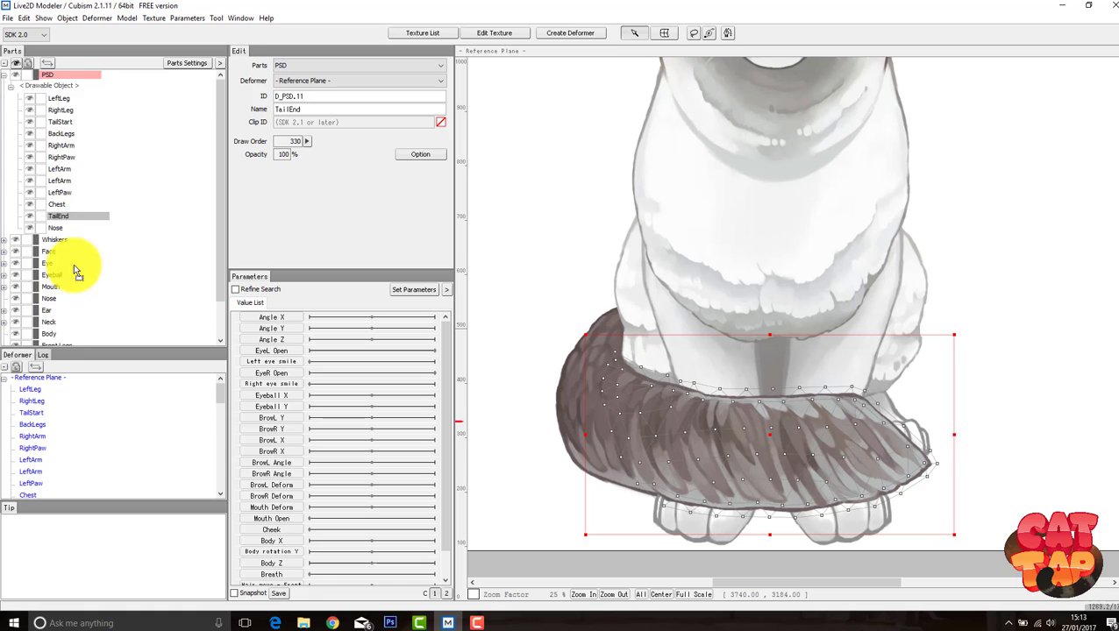
left_click_drag(75, 271, 63, 327)
left_click_drag(57, 186, 59, 291)
Step: Move the RightArm, RightPaw, LeftArm and LeftPaw objects into the Front Legs part
left_click(61, 134)
left_click(62, 134)
left_click(70, 168, "shift")
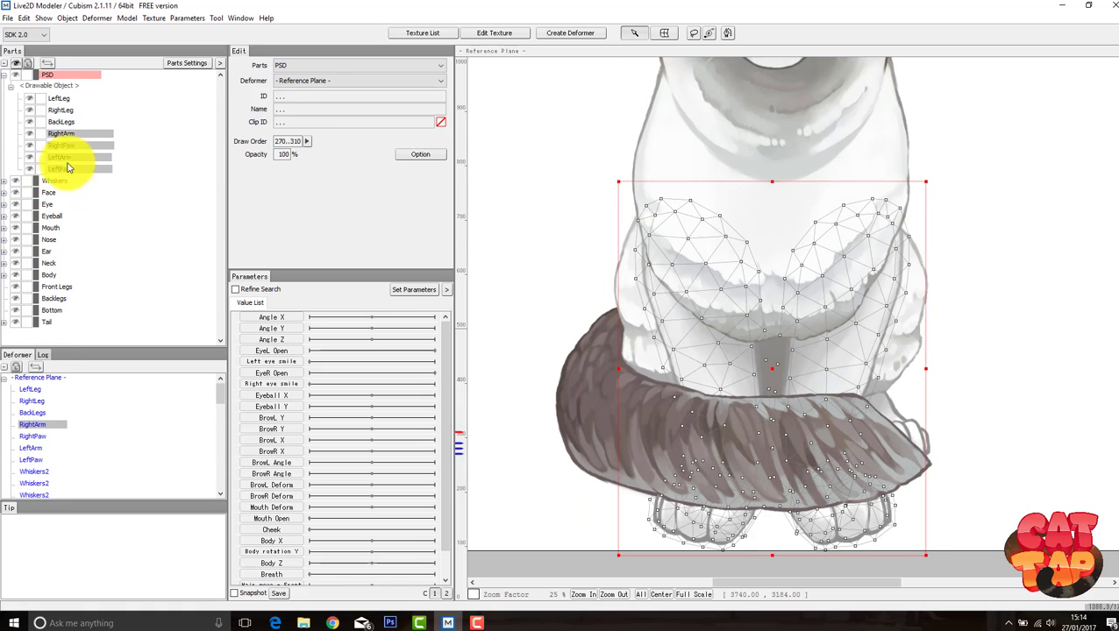
left_click_drag(63, 134, 57, 287)
Step: Move LeftLeg and RightLeg into the Backlegs part and the BackLegs object into the Bottom part
left_click(61, 99)
left_click(70, 111, "shift")
left_click_drag(61, 99, 55, 252)
left_click_drag(61, 99, 55, 239)
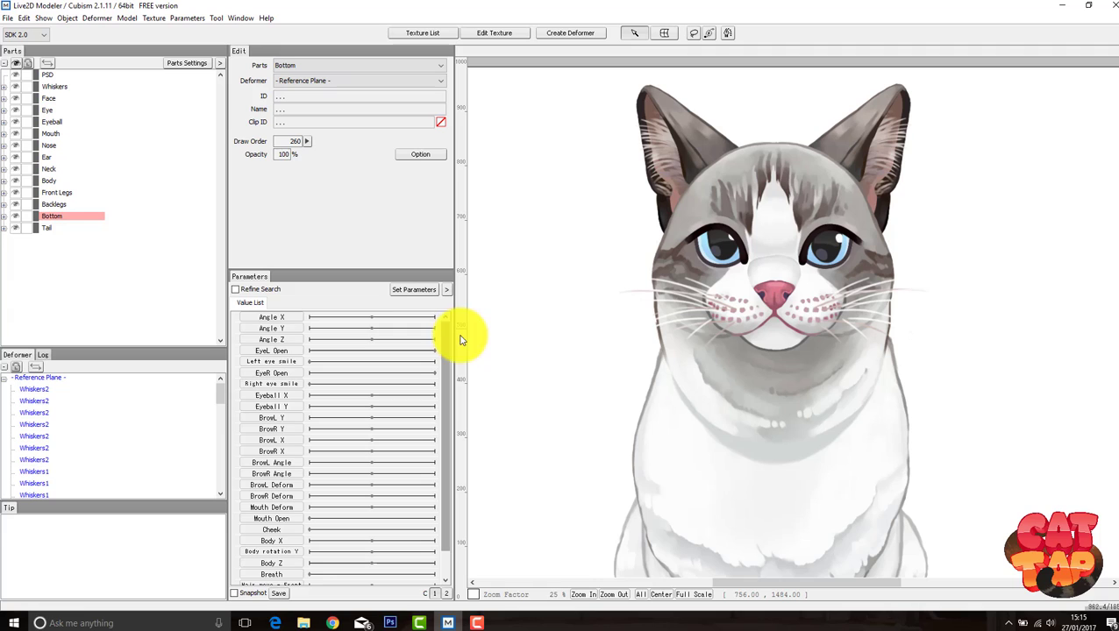
left_click(271, 373)
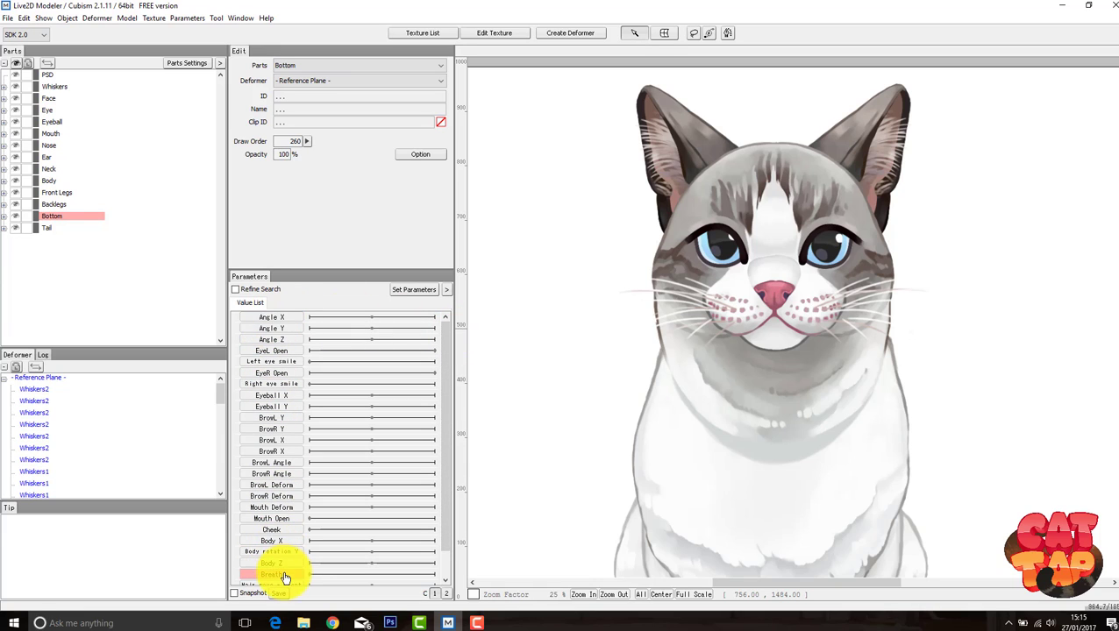
left_click(270, 482)
left_click(271, 396)
left_click(271, 350)
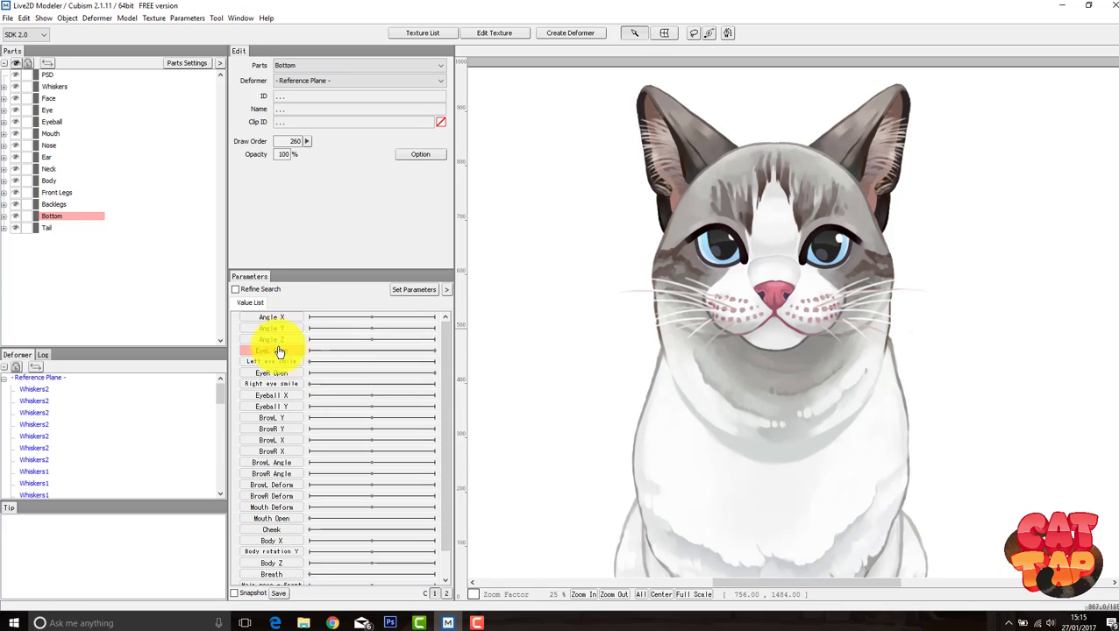
left_click(271, 317)
left_click(293, 320)
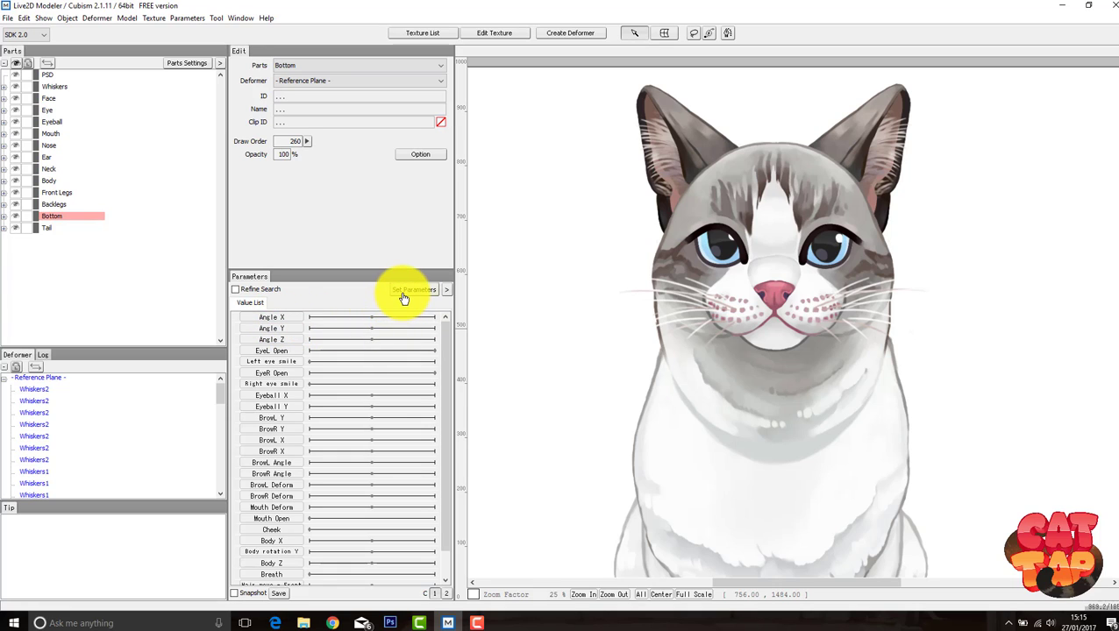
Step: Delete the parameters Angle Z, both eye smiles, all Brow entries, Mouth Deform, Cheek, Body Z and the three Hair move entries
left_click(403, 298)
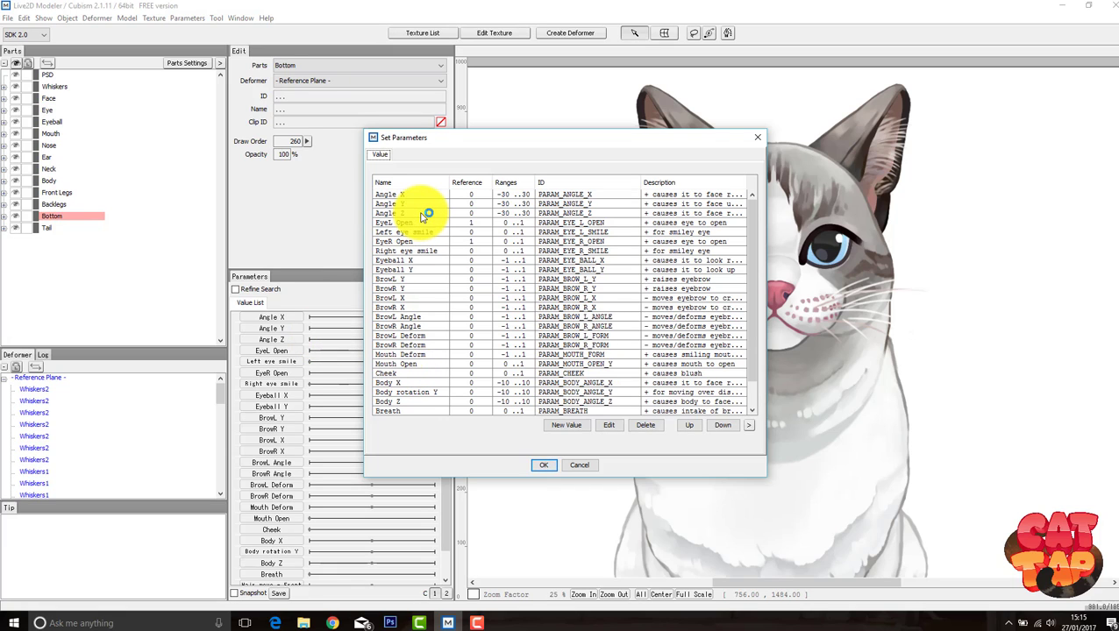
left_click(419, 213)
left_click(419, 231, "ctrl")
left_click(423, 251, "ctrl")
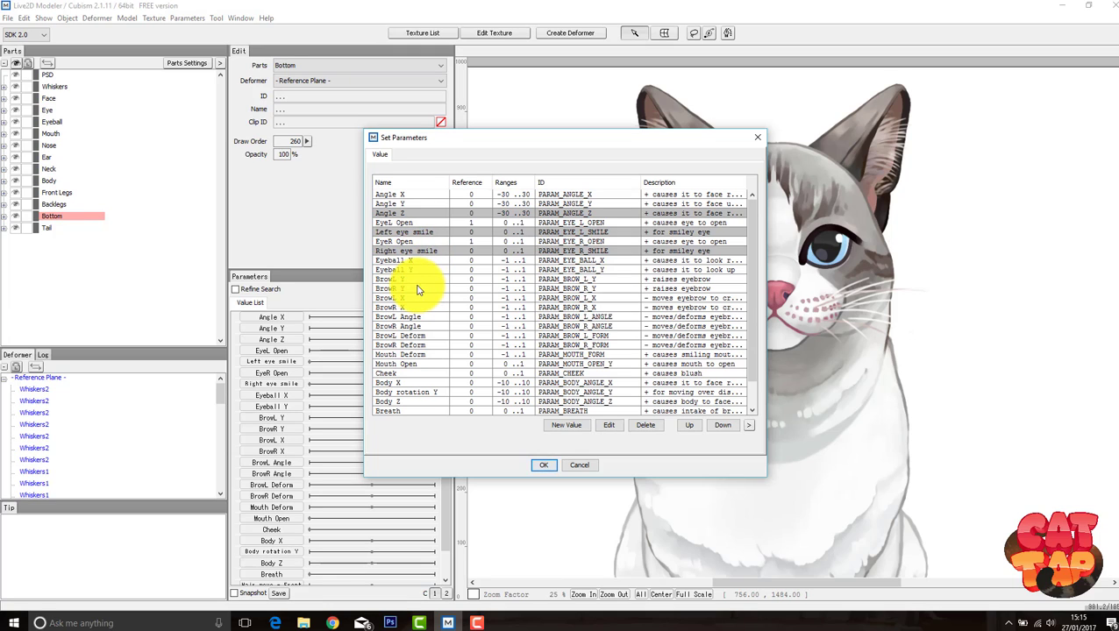
left_click(416, 280, "ctrl")
left_click_drag(416, 292, 391, 397)
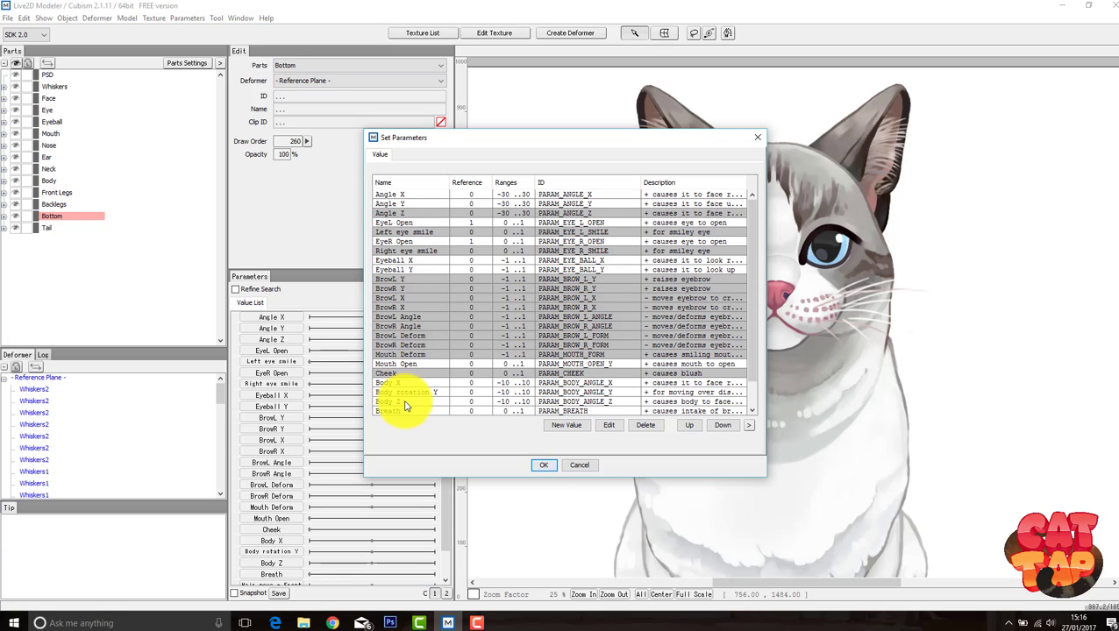
left_click(401, 404, "ctrl")
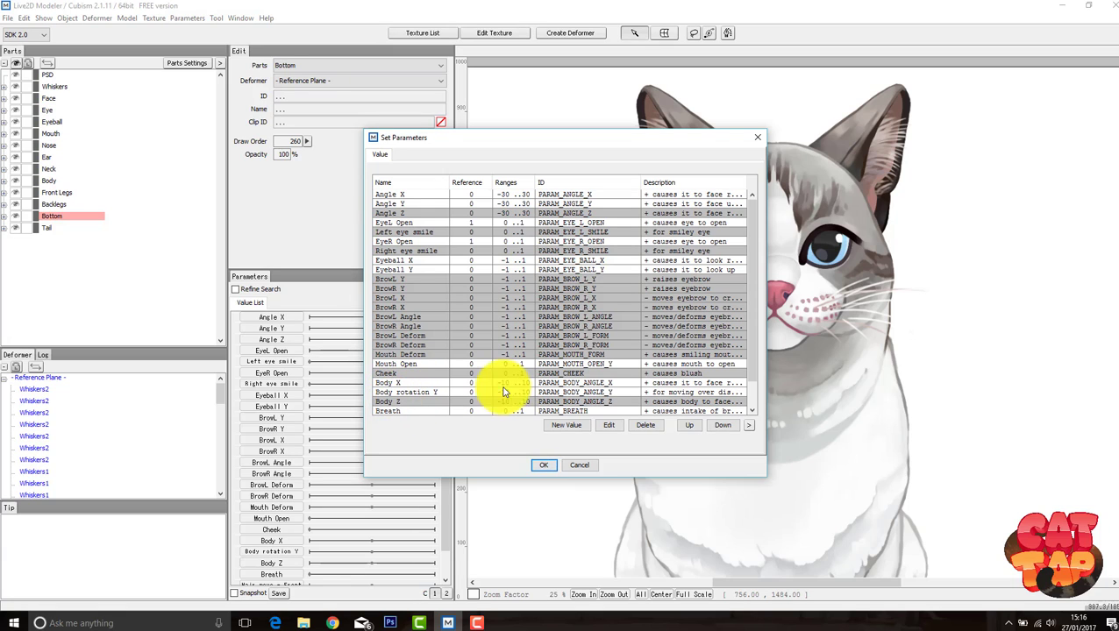
scroll(653, 371, "down", 2)
left_click(421, 392, "ctrl")
left_click(422, 401, "ctrl")
left_click(422, 411, "ctrl")
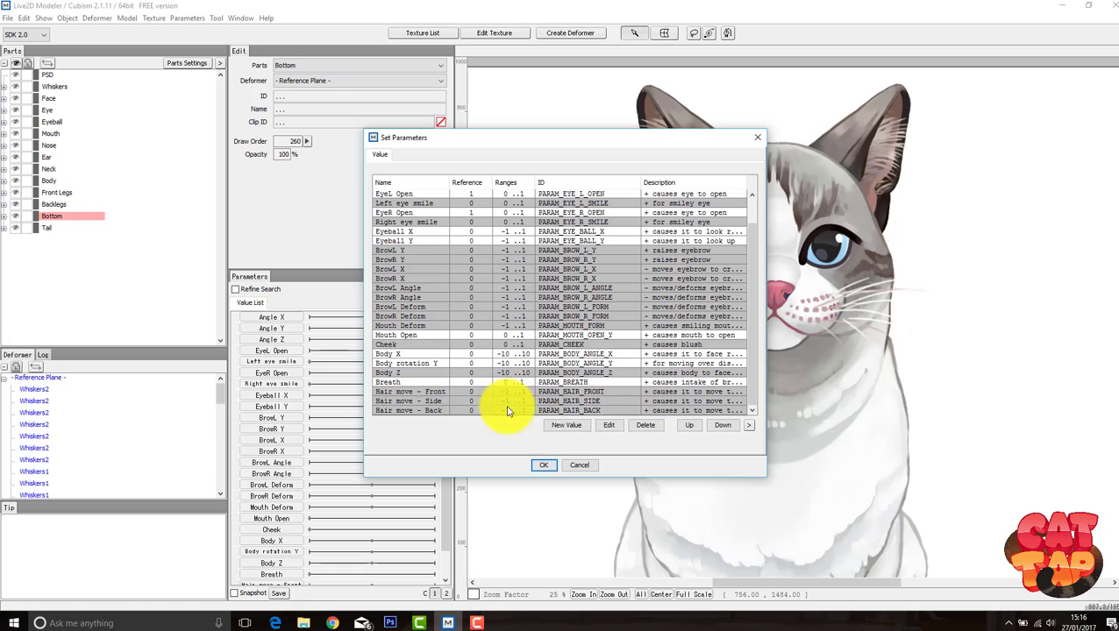
left_click(644, 425)
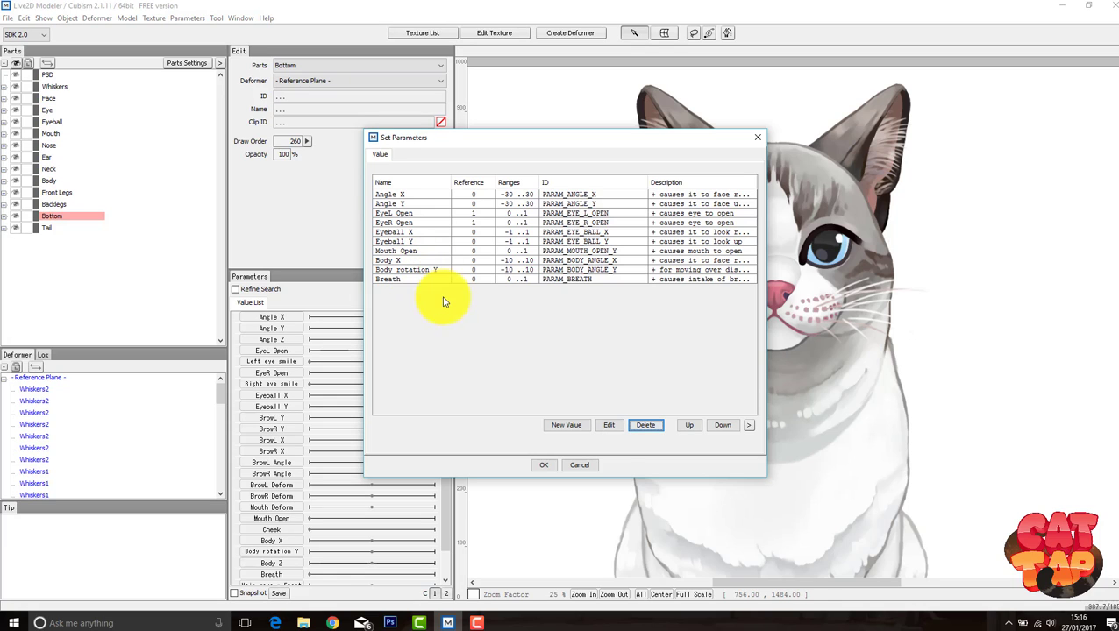
Step: Add a parameter named Tail Wiggle with ID PARAM_TAIL_WIGGLE and the description "Wiggle the tail"
left_click(574, 428)
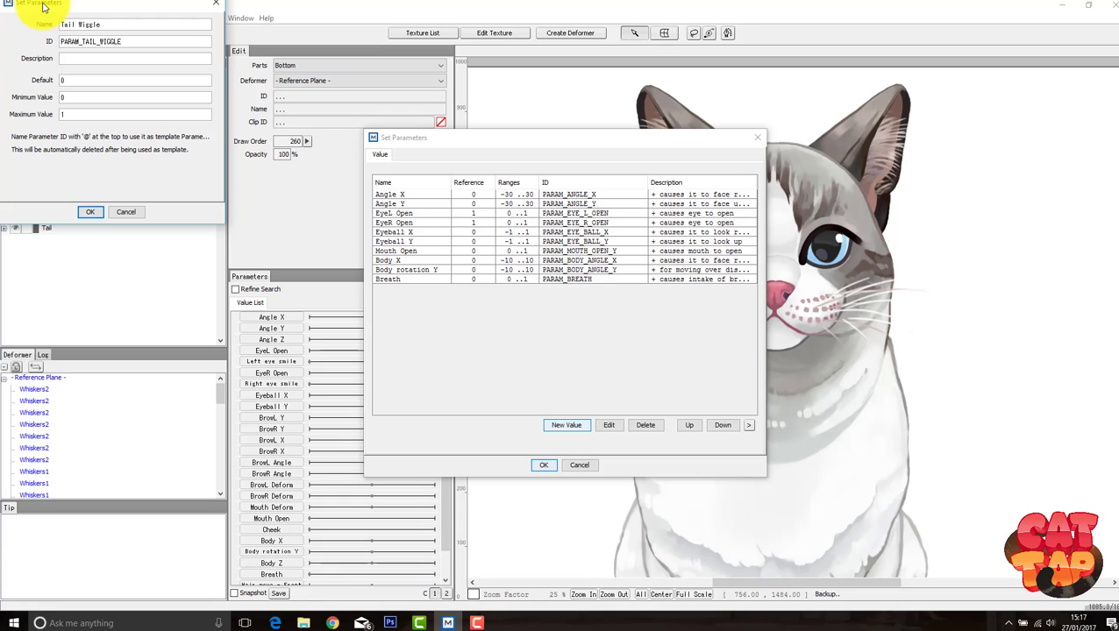
key("Return")
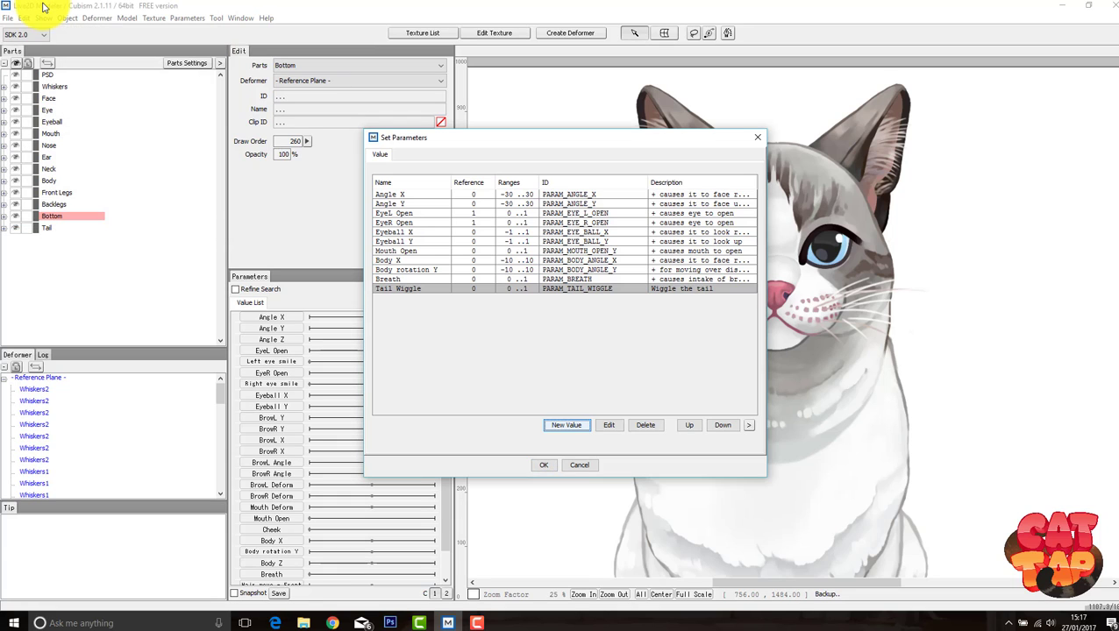
Step: Add a parameter named Eye Dilate with ID PARAM_EYE_DILATE and the description "Eye dilate"
left_click(567, 426)
type("Eye Dilate")
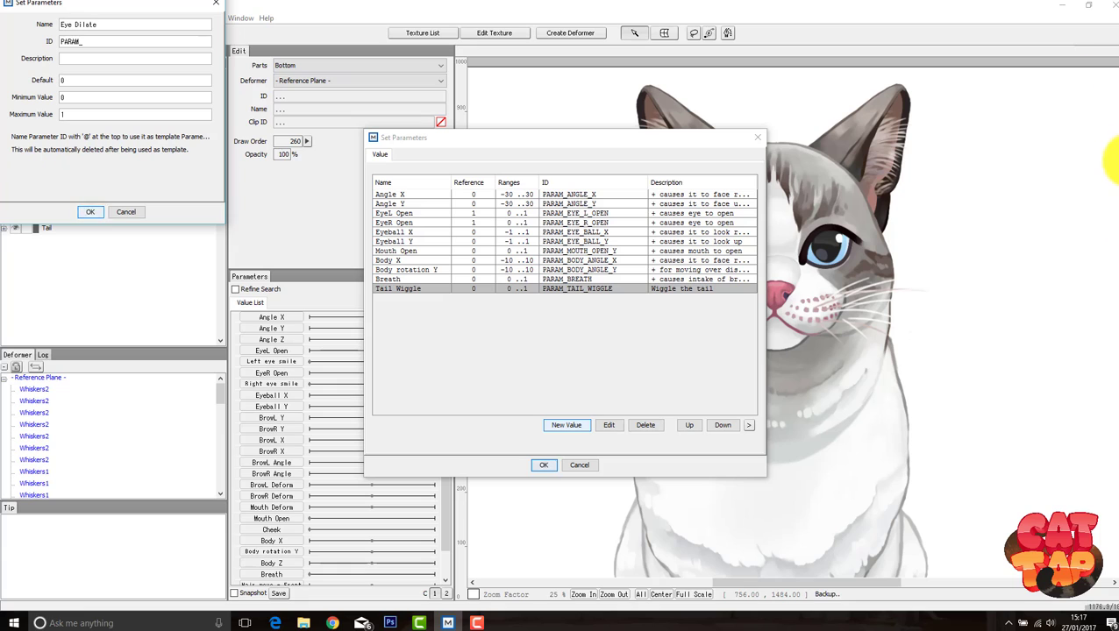
type("EYE_DILATE")
key("Tab")
type("Eye dilate")
key("Return")
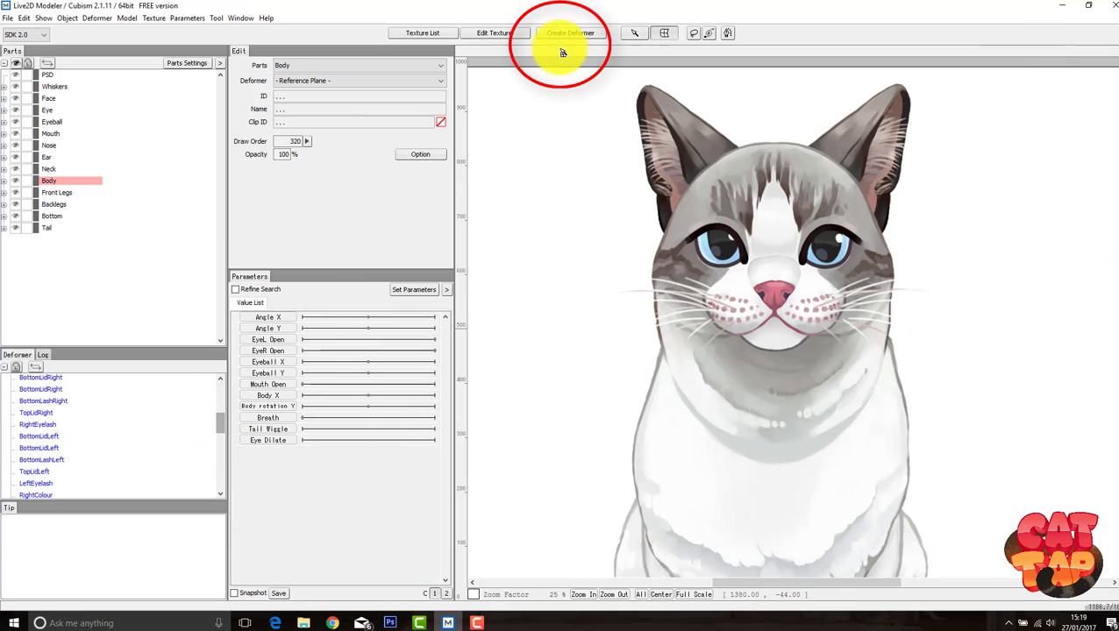
Step: Create a curved surface deformer named Breath in the Body part with 2 x 2 Bezier and 5 x 5 conversion divisions
left_click(577, 38)
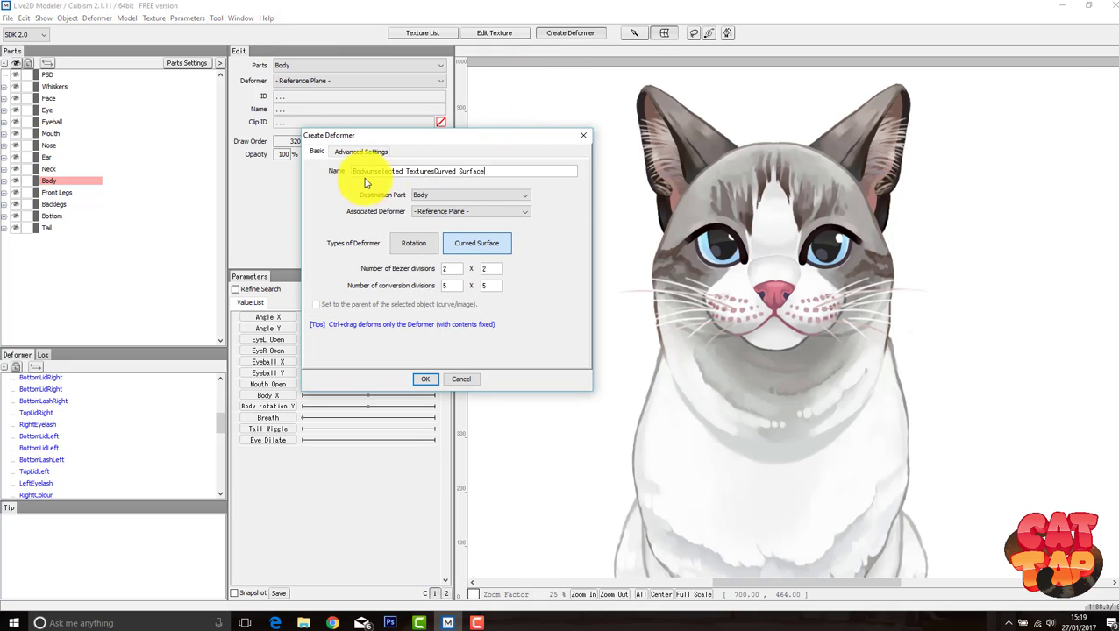
left_click_drag(353, 178, 360, 178)
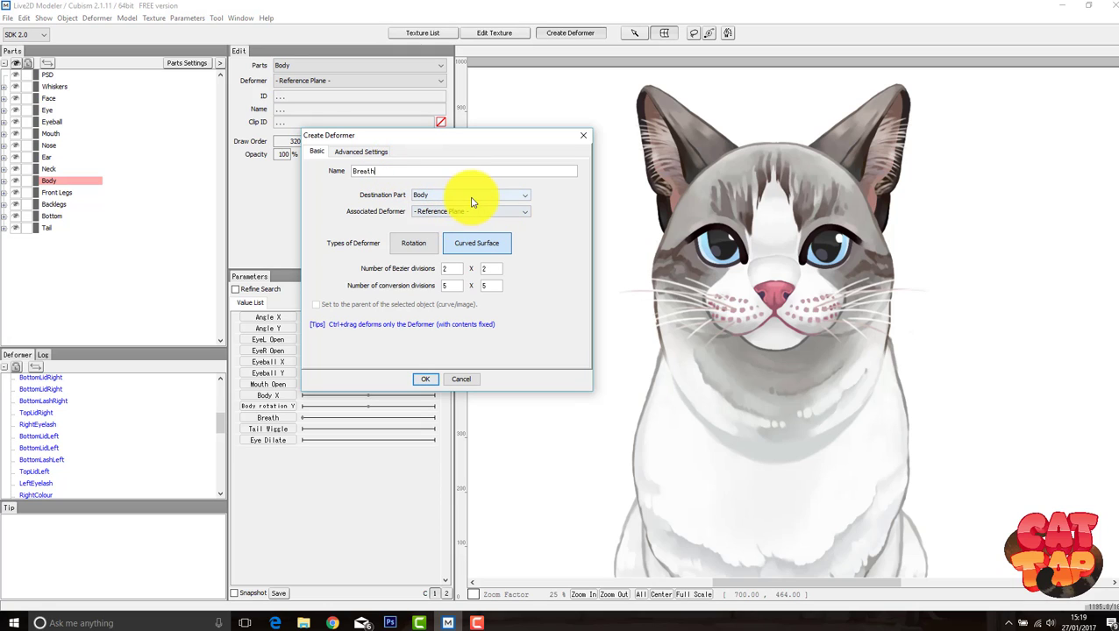
left_click(425, 380)
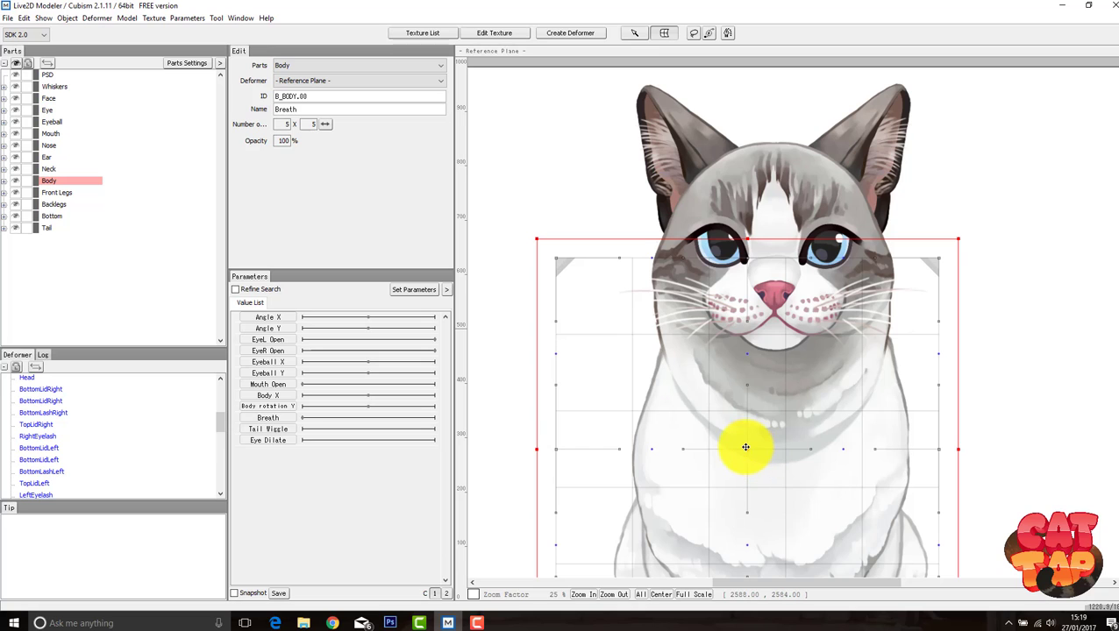
Step: Move the Breath deformer up over the cat's head and narrow both sides to fit the cat's width
left_click_drag(745, 447, 788, 272)
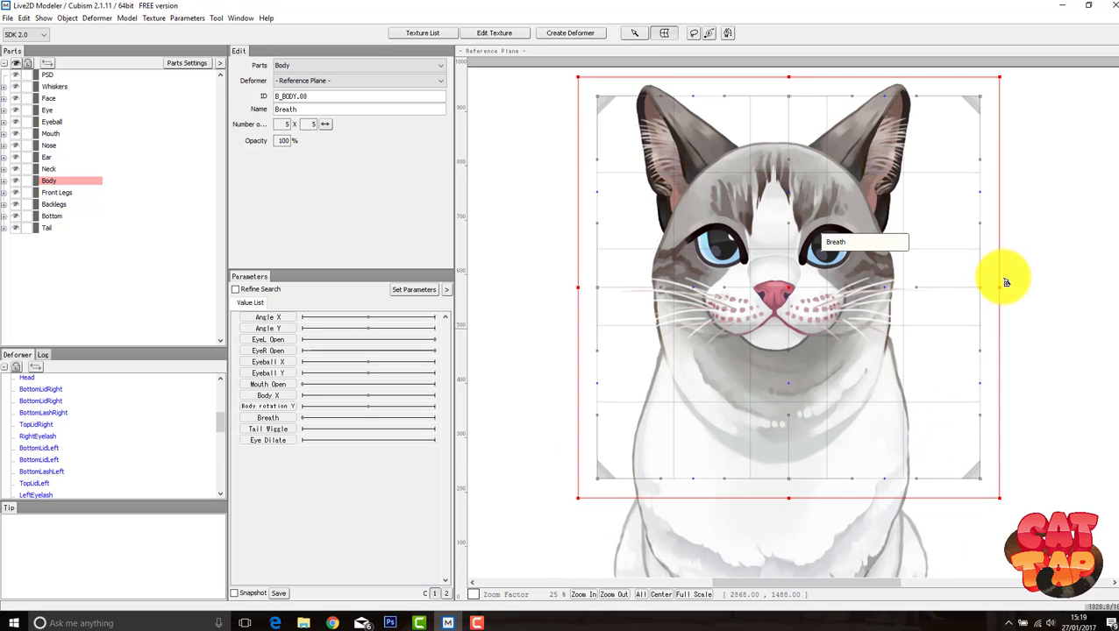
left_click_drag(986, 286, 945, 287)
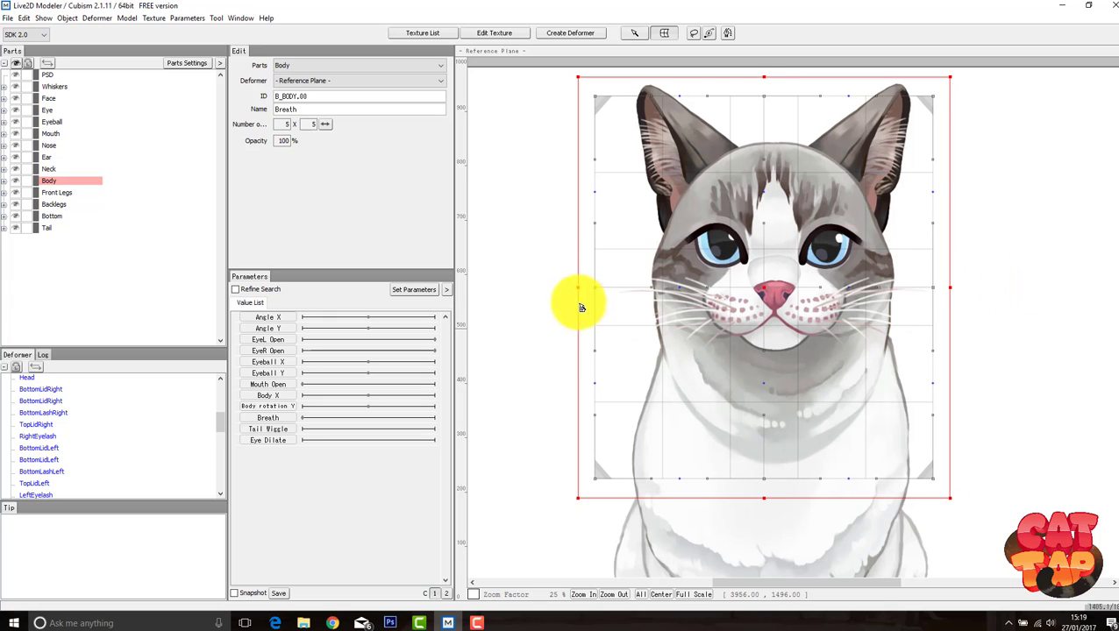
left_click_drag(578, 286, 598, 287)
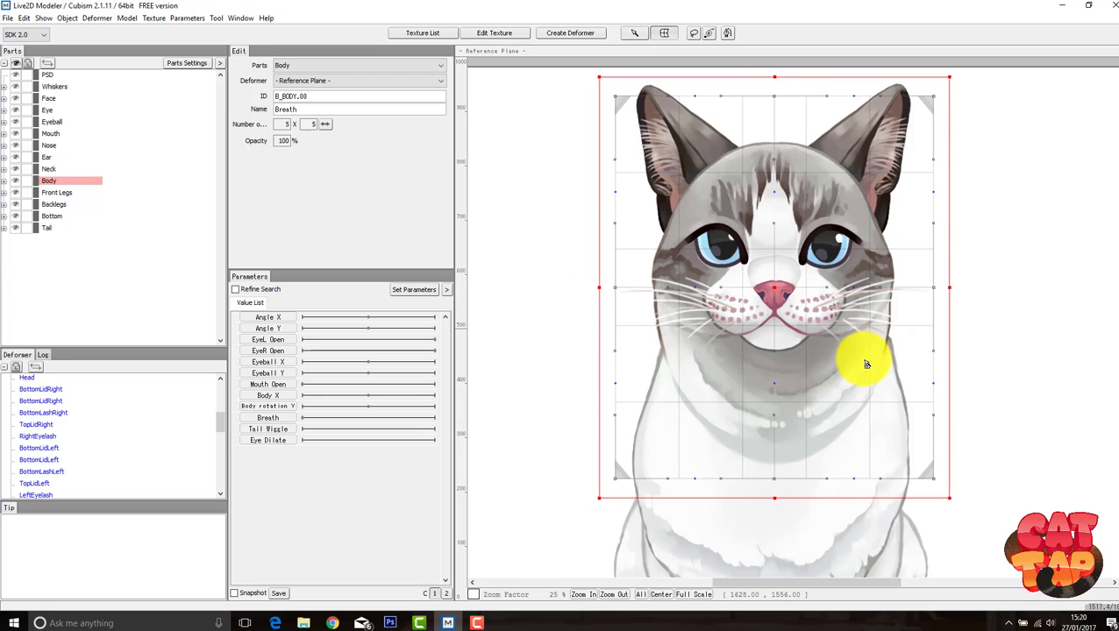
Step: Extend the Breath deformer's lower edge down over the body to just above the tail
scroll(888, 370, "down", 3)
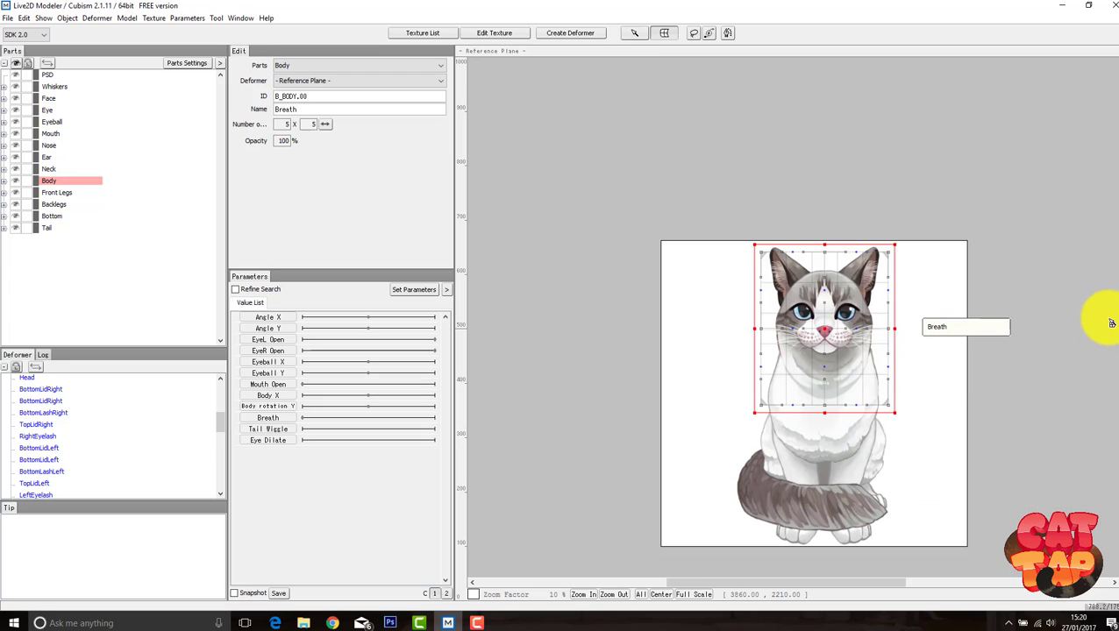
scroll(1106, 320, "down", 2)
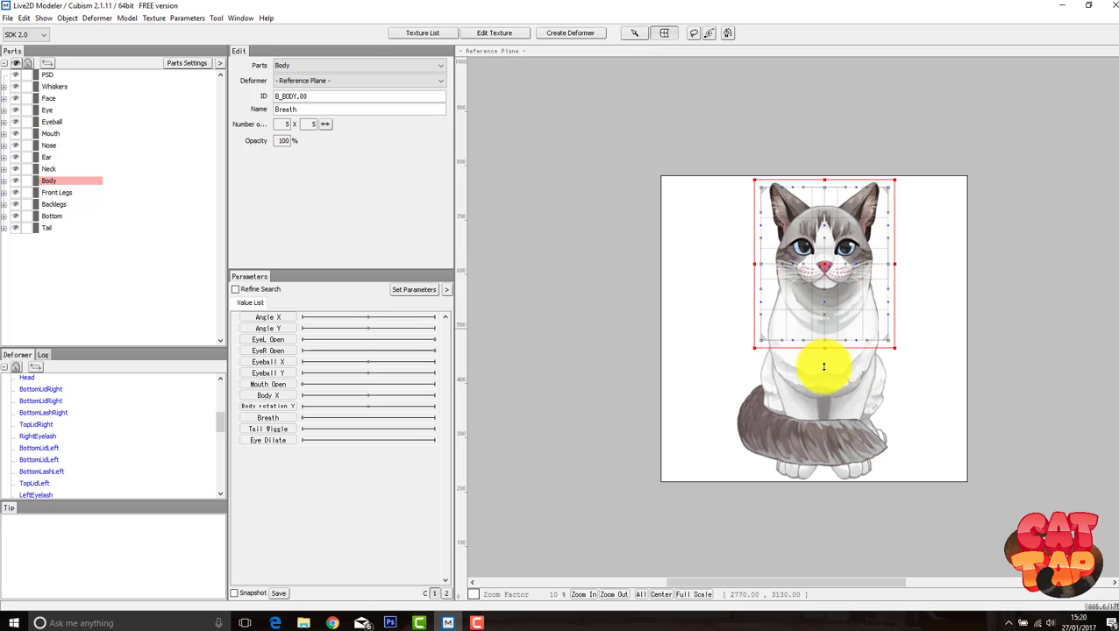
left_click_drag(823, 366, 818, 413)
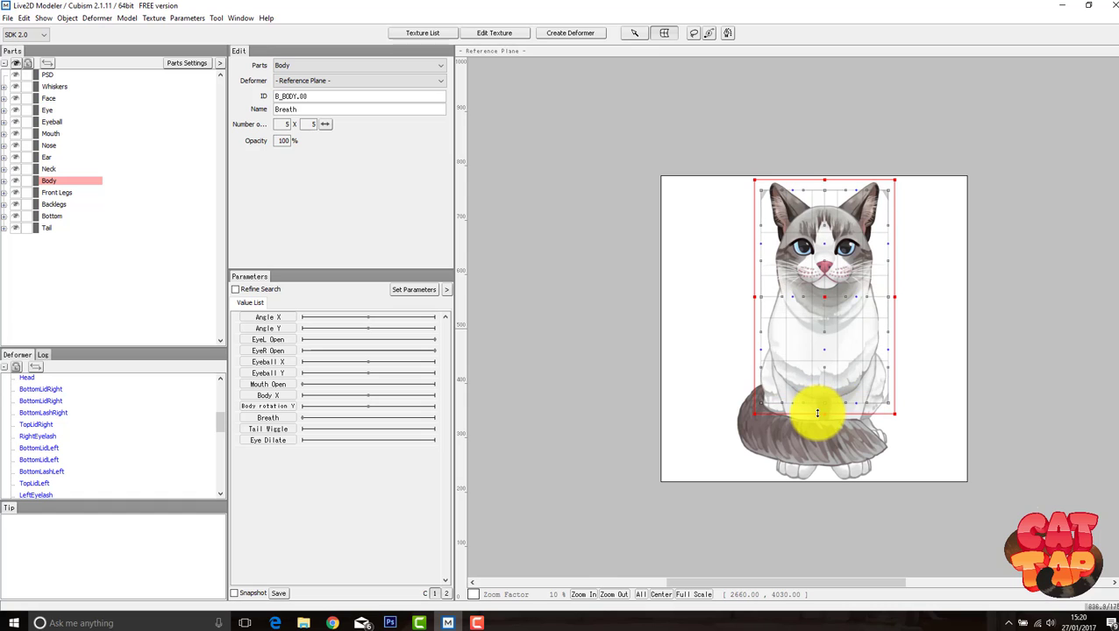
scroll(824, 368, "up", 3)
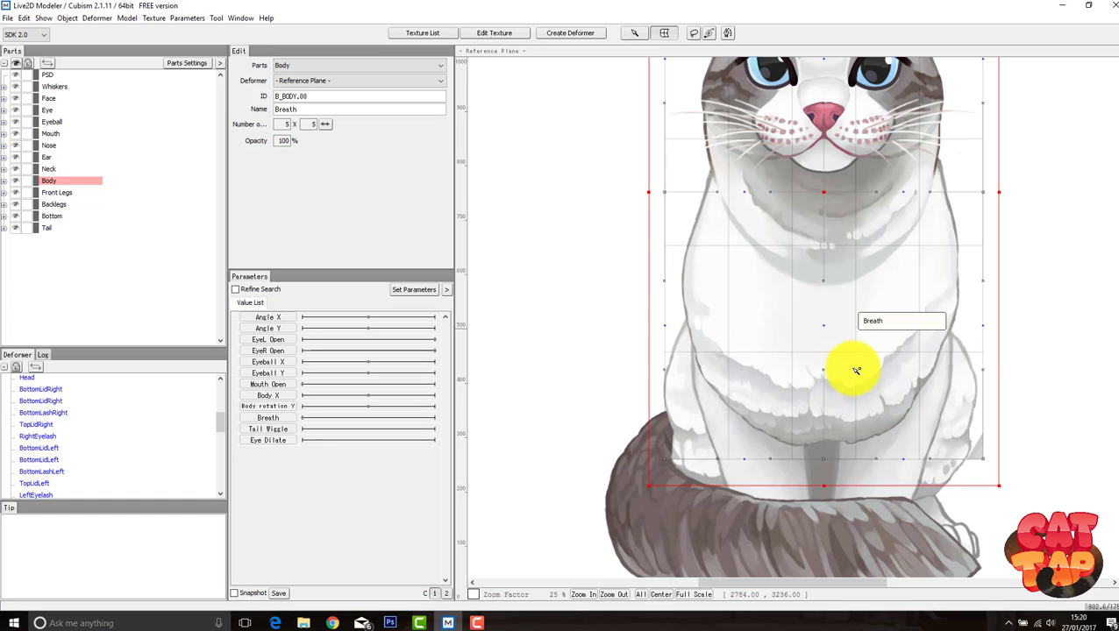
Step: Move all objects from the first Whiskers2 through Chest into the Breath deformer in the deformer hierarchy
scroll(1106, 323, "up", 5)
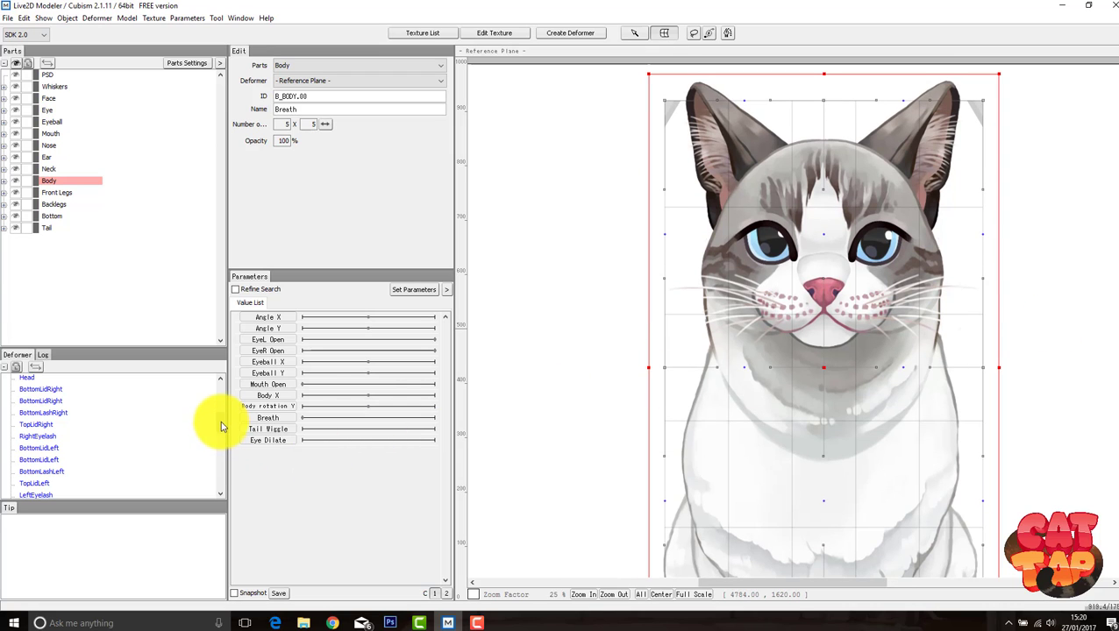
left_click_drag(219, 424, 229, 387)
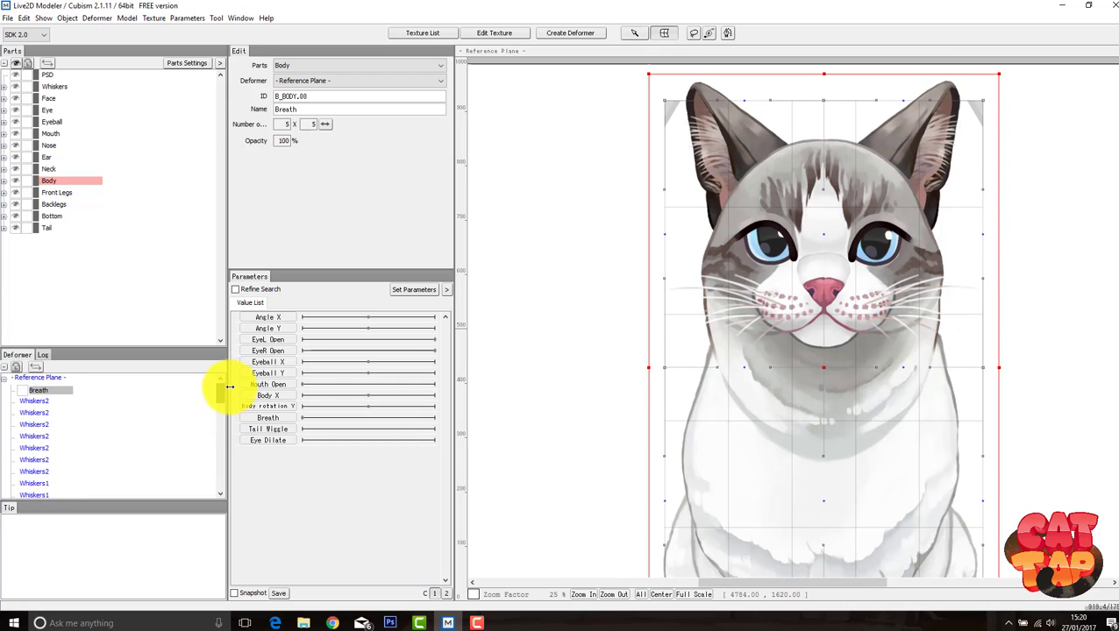
left_click(34, 401)
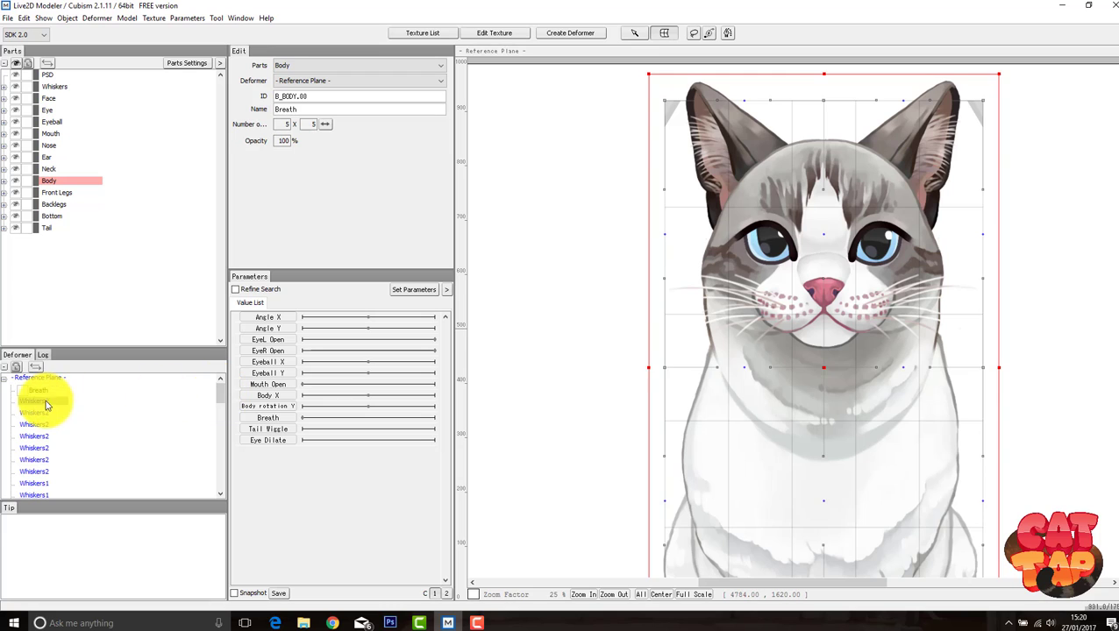
mouse_move(219, 400)
left_mouse_down()
mouse_move(210, 476)
mouse_move(219, 384)
left_mouse_up()
left_click(36, 407, "shift")
left_click_drag(49, 401, 50, 404)
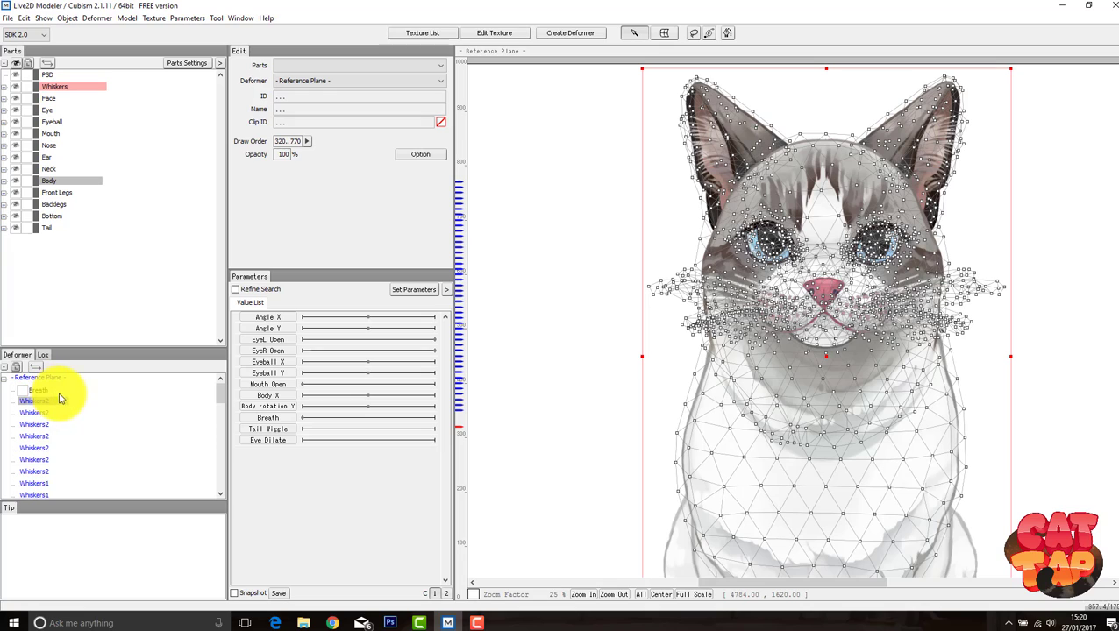
mouse_move(60, 400)
left_mouse_down()
mouse_move(87, 395)
mouse_move(44, 391)
left_mouse_up()
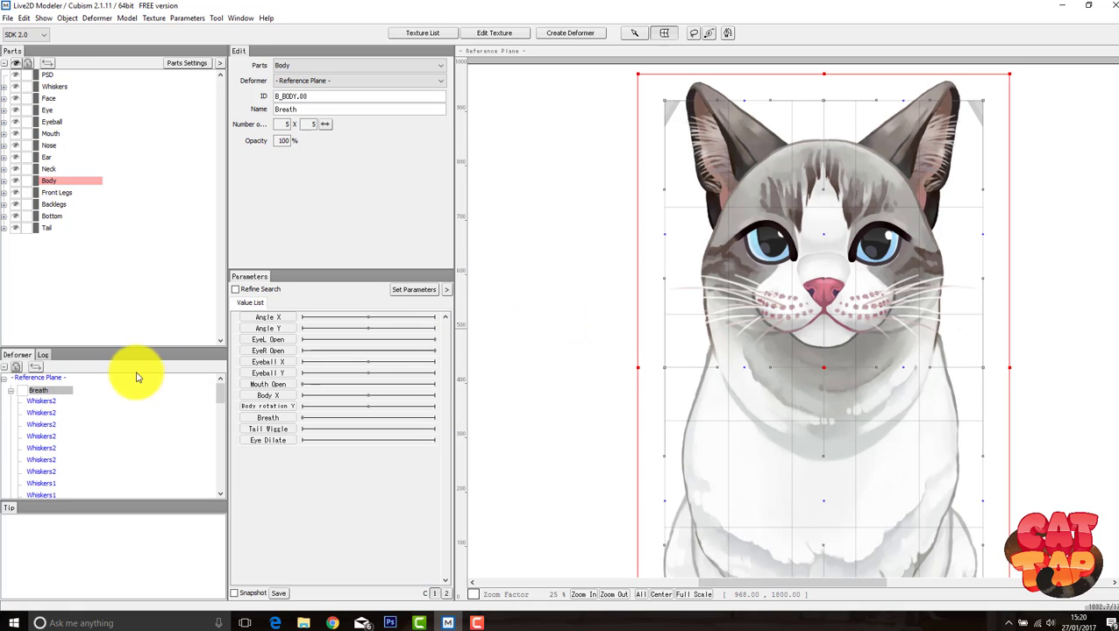
Step: Add keys at 0 and 1 on the Breath parameter for the Breath deformer
left_click_drag(826, 368, 798, 362)
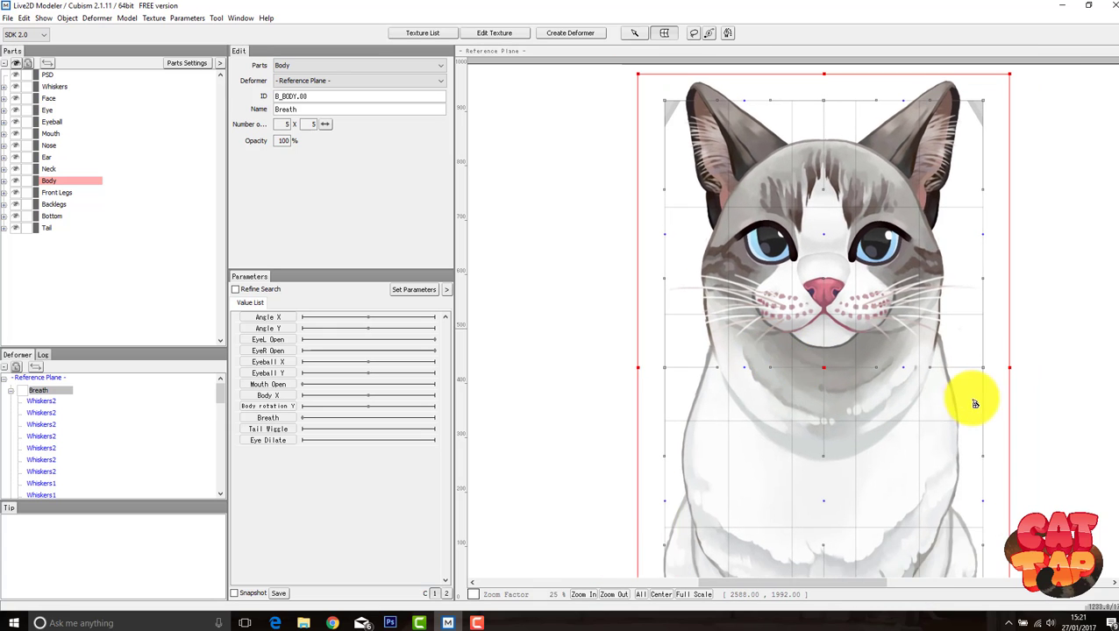
left_click_drag(1117, 333, 1117, 341)
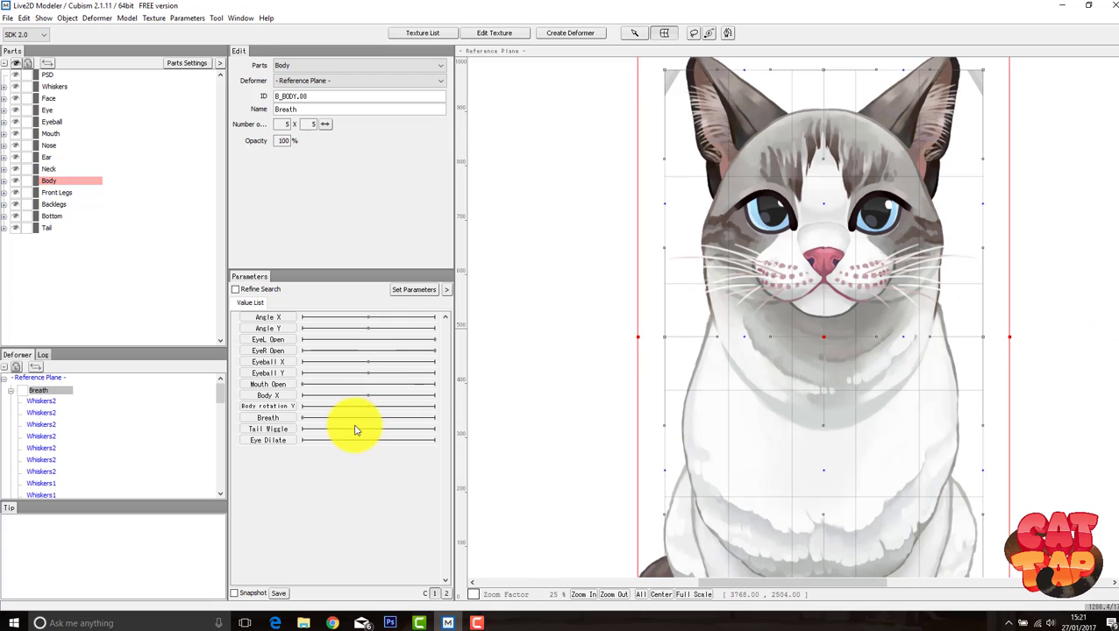
double_click(272, 422)
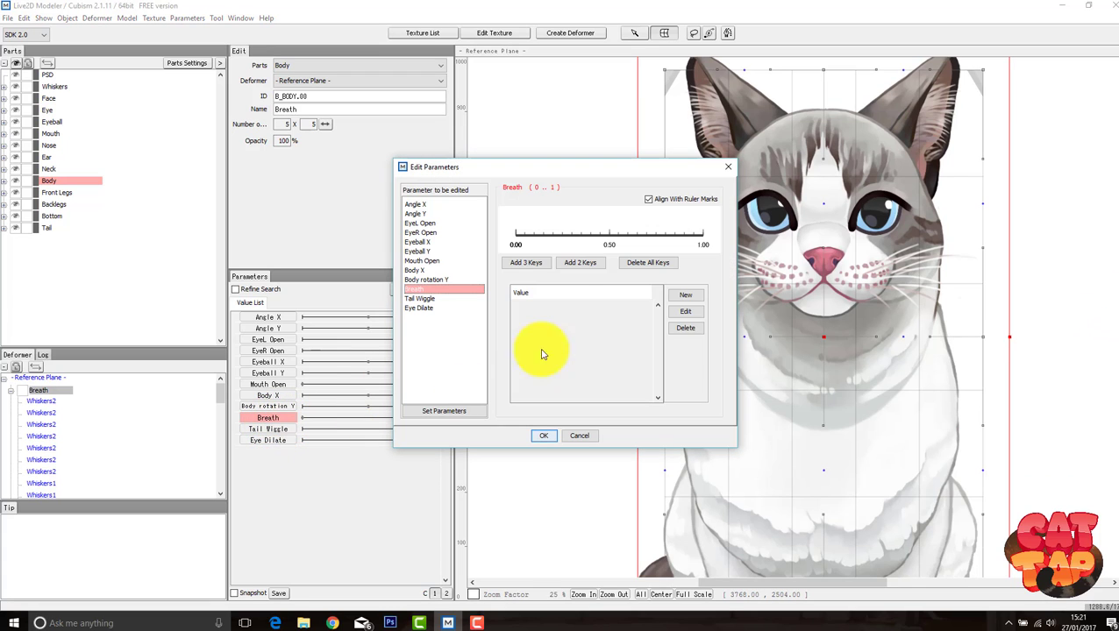
left_click(518, 243)
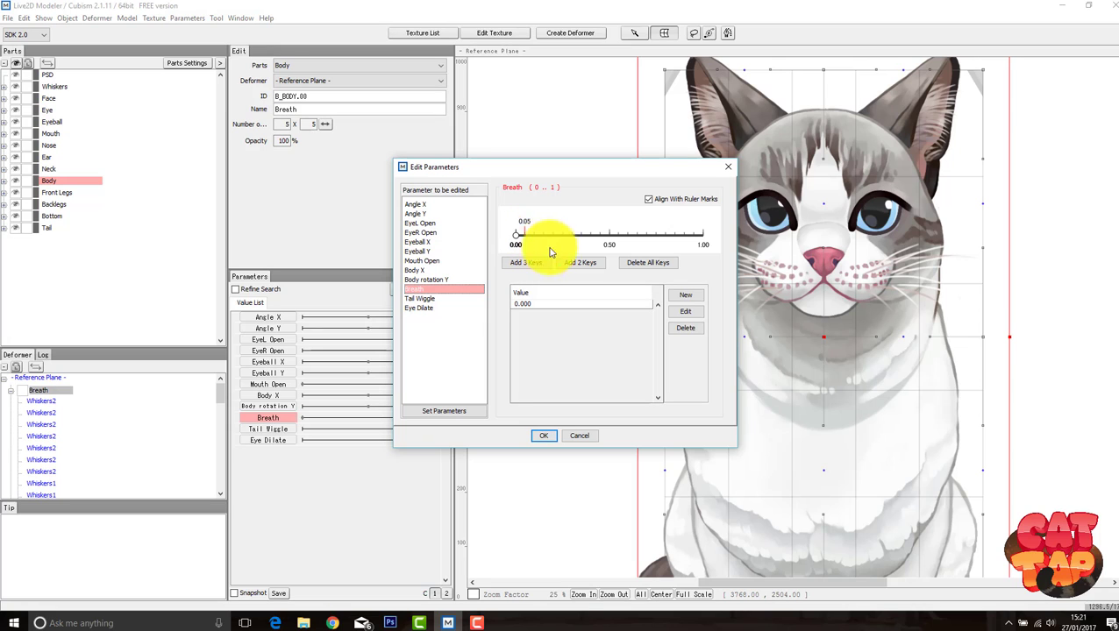
left_click(704, 238)
left_click(545, 436)
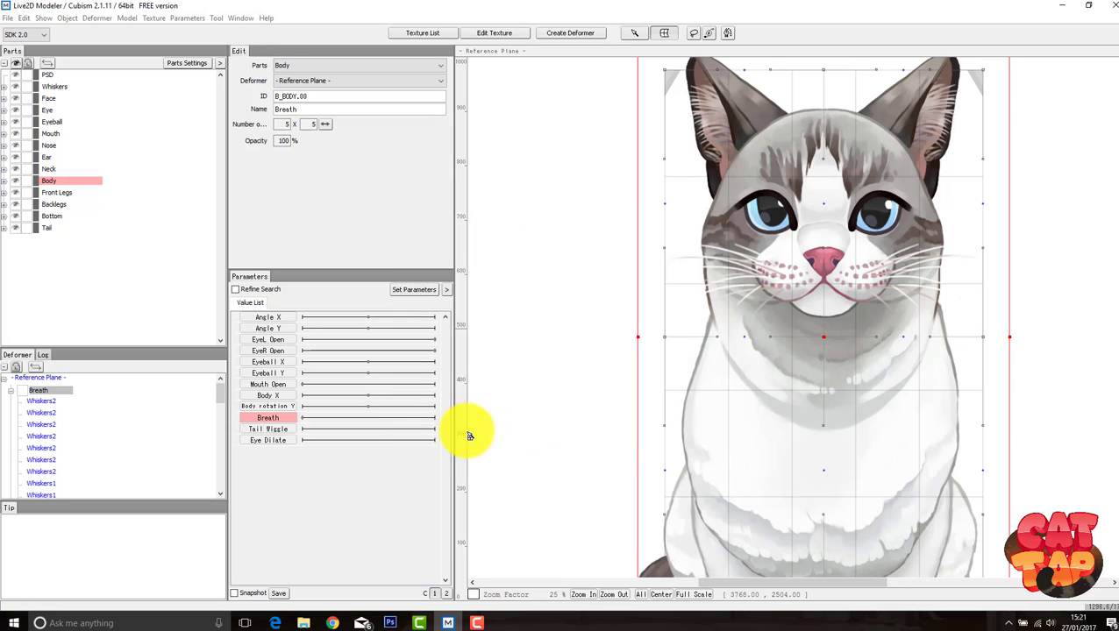
left_click(283, 421)
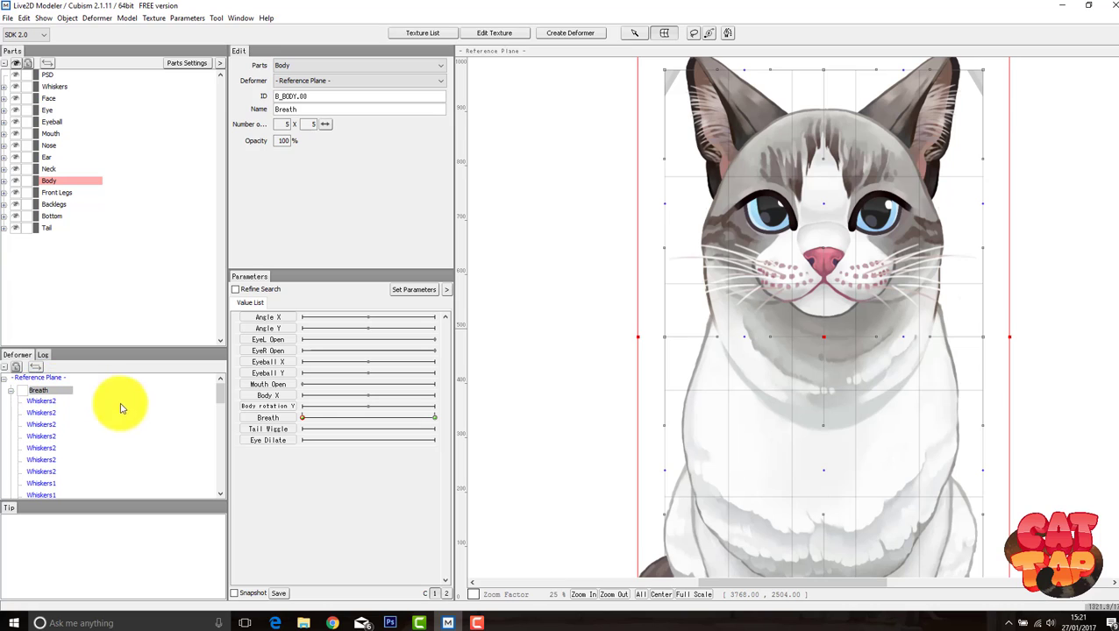
Step: Set the Breath parameter to 1.00 and shift the Breath deformer slightly upward for the inhaled pose
left_click(326, 420)
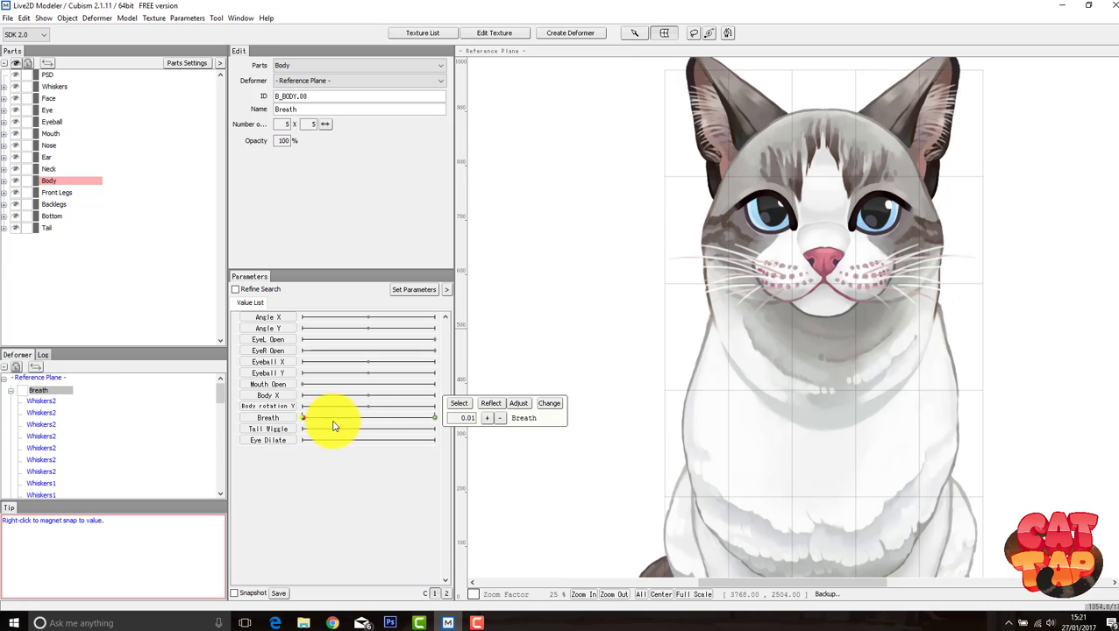
left_click_drag(439, 426, 440, 425)
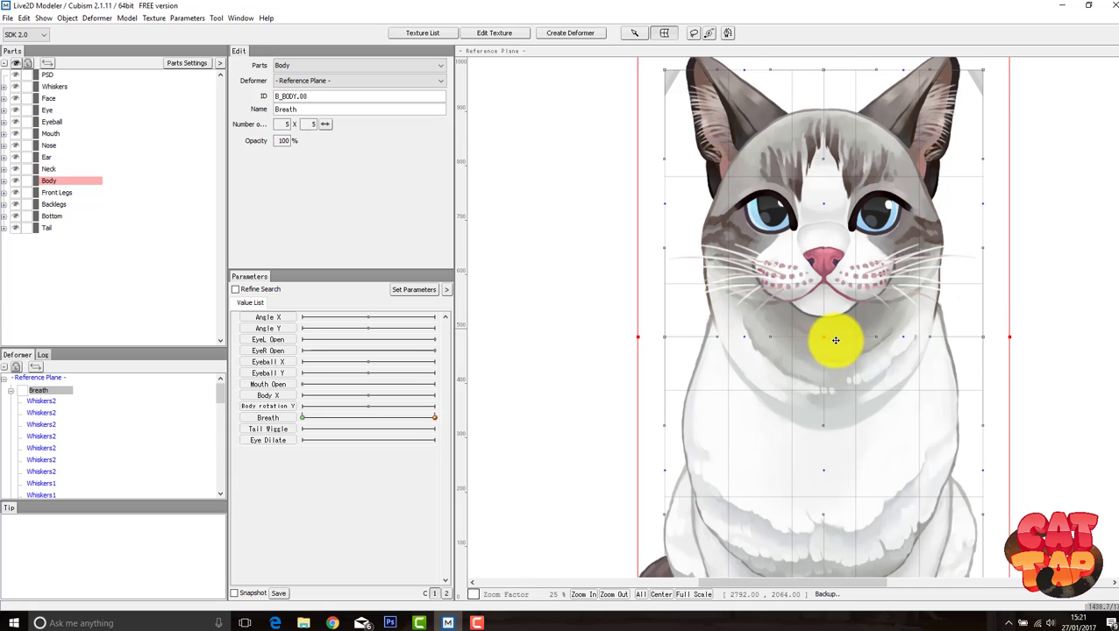
left_click_drag(824, 335, 824, 313)
mouse_move(432, 421)
left_mouse_down()
mouse_move(303, 428)
mouse_move(524, 419)
mouse_move(429, 417)
left_mouse_up()
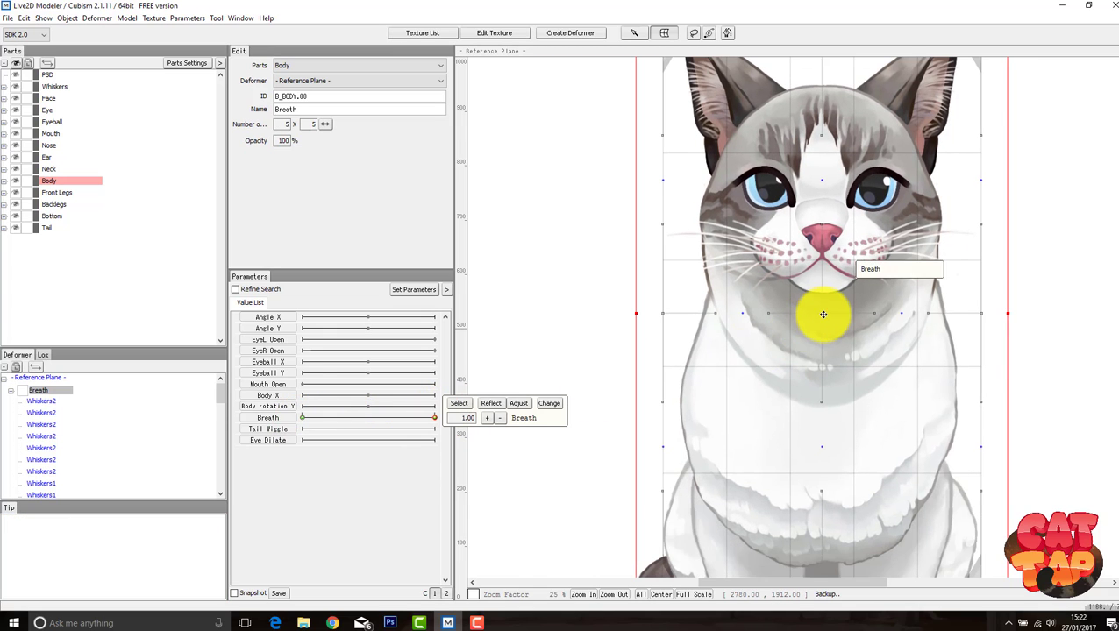
Step: Select the Neck object and give it keys at 0 and 1 on the Breath parameter
left_click(824, 367)
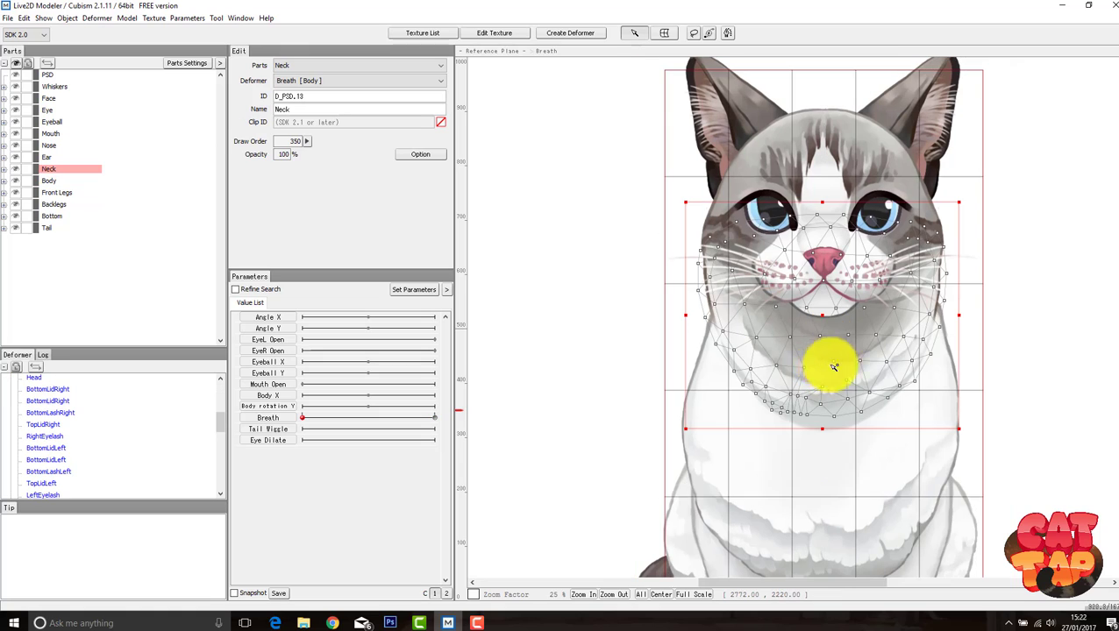
scroll(221, 412, "up", 2)
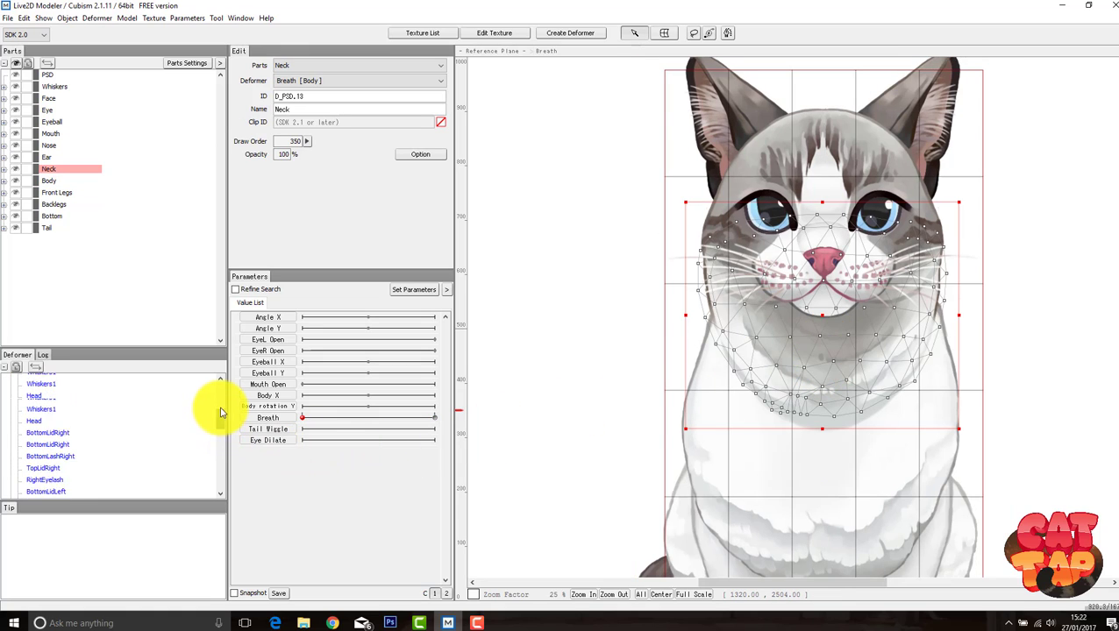
scroll(221, 413, "down", 5)
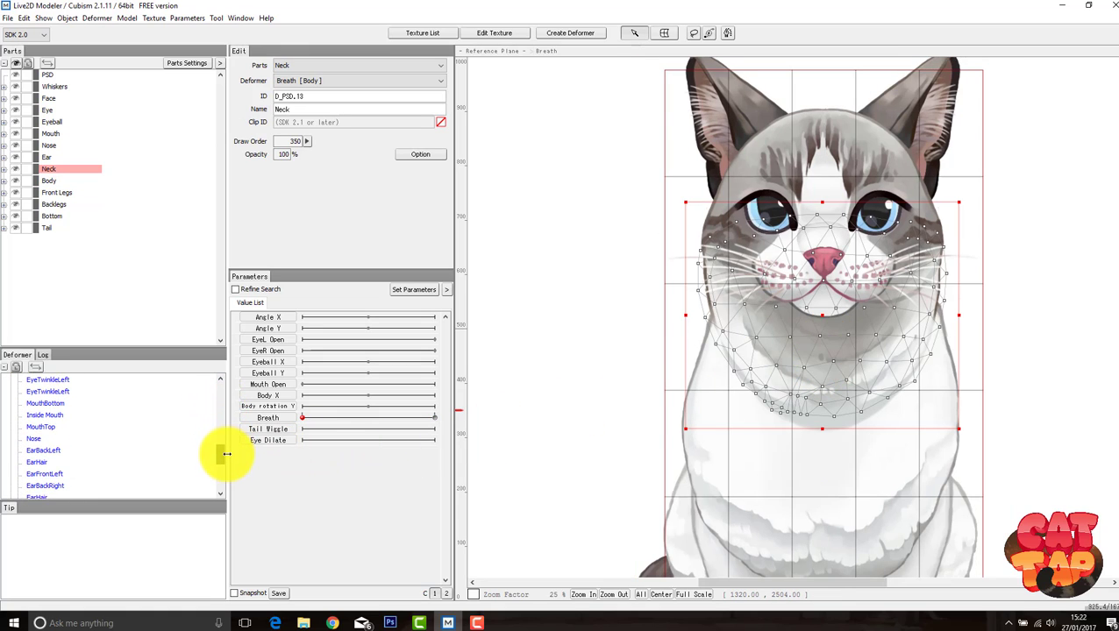
scroll(223, 458, "down", 1)
scroll(221, 462, "down", 3)
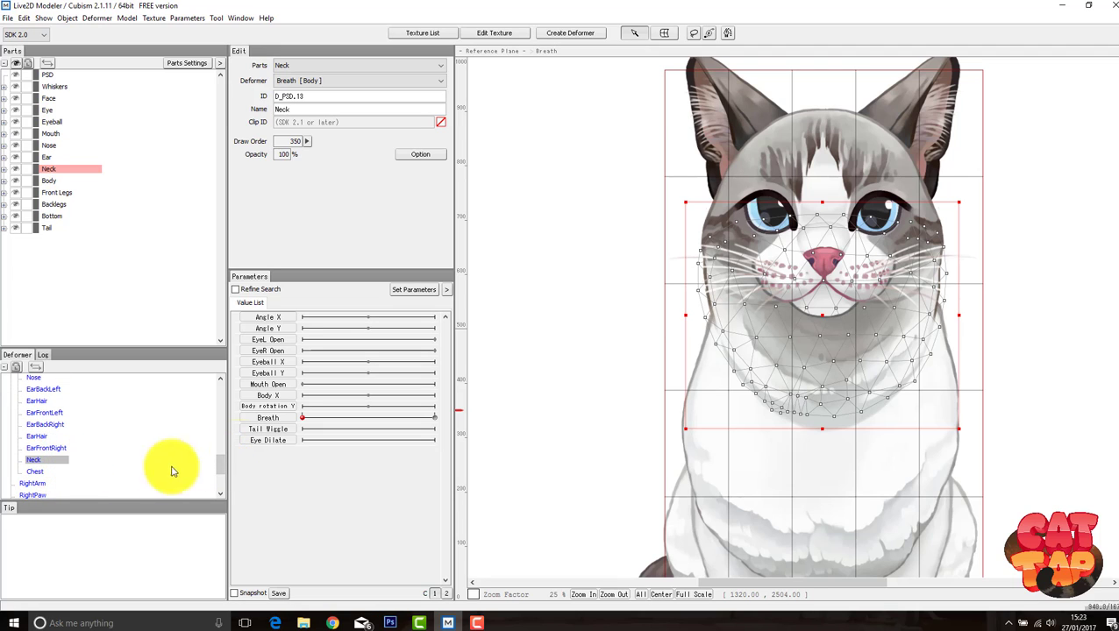
double_click(272, 417)
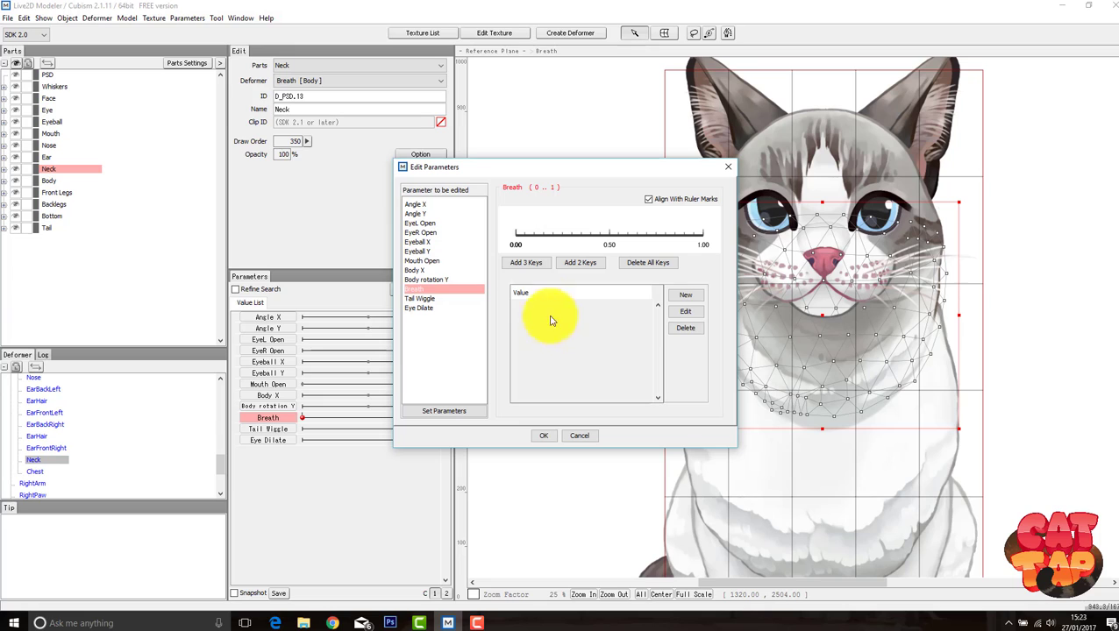
left_click(516, 235)
left_click(703, 234)
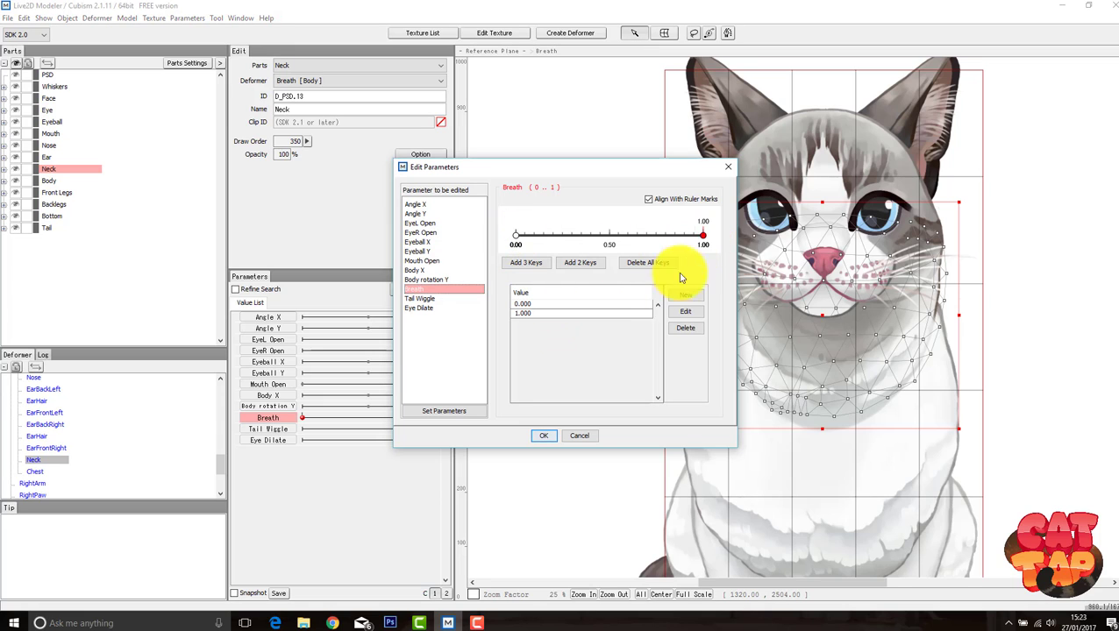
left_click(542, 436)
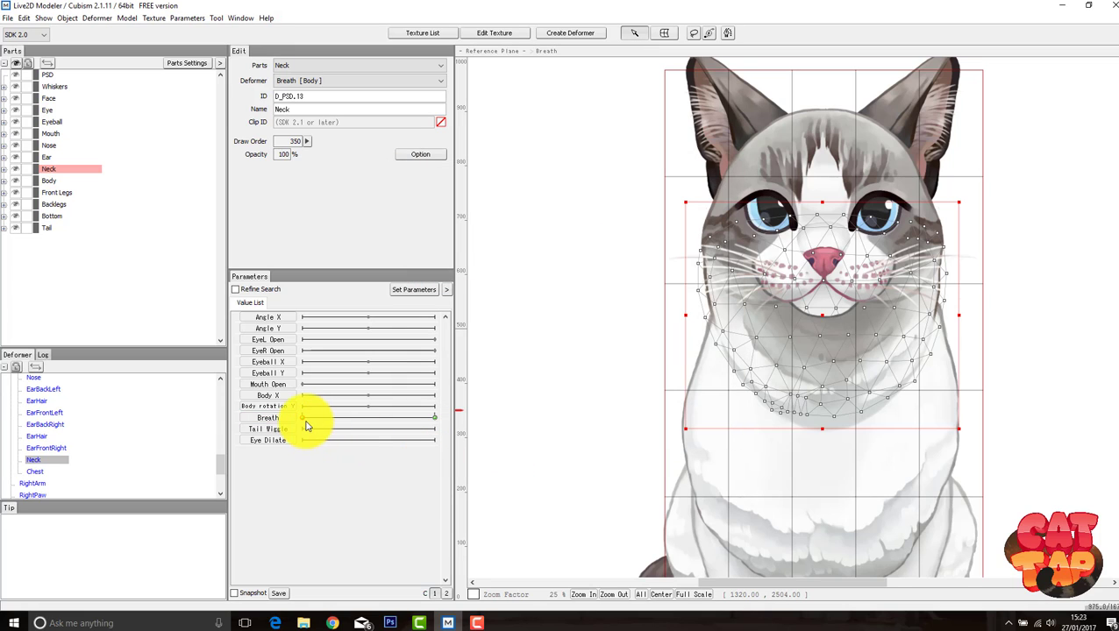
Step: At Breath 1.00, move the Neck mesh down slightly and stretch its upper edge upward behind the face
left_click_drag(305, 425, 333, 424)
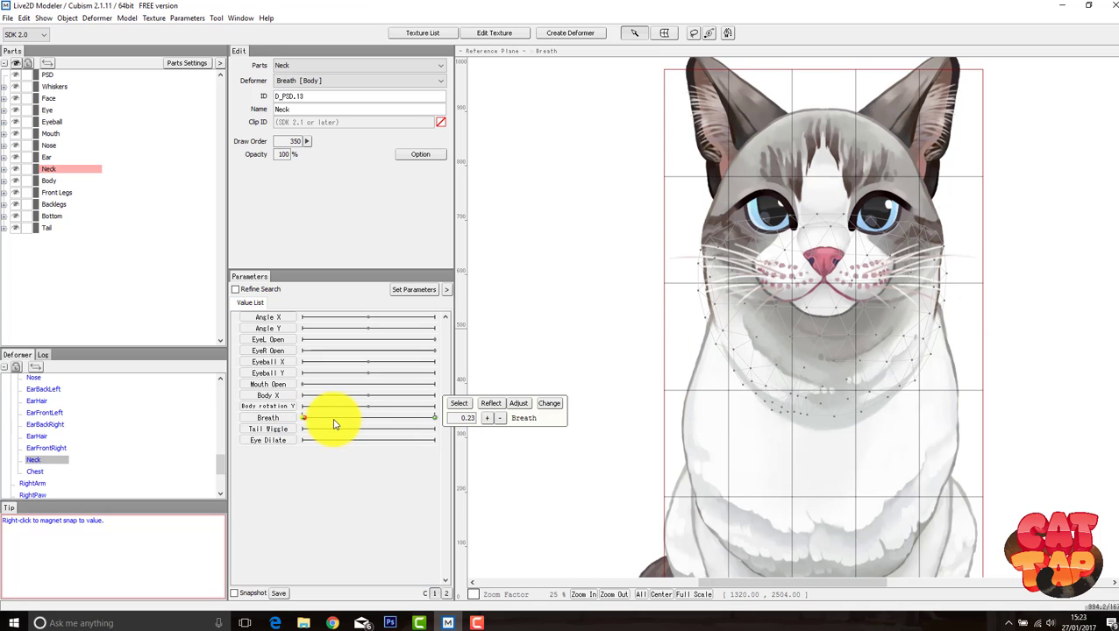
left_click_drag(438, 424, 445, 419)
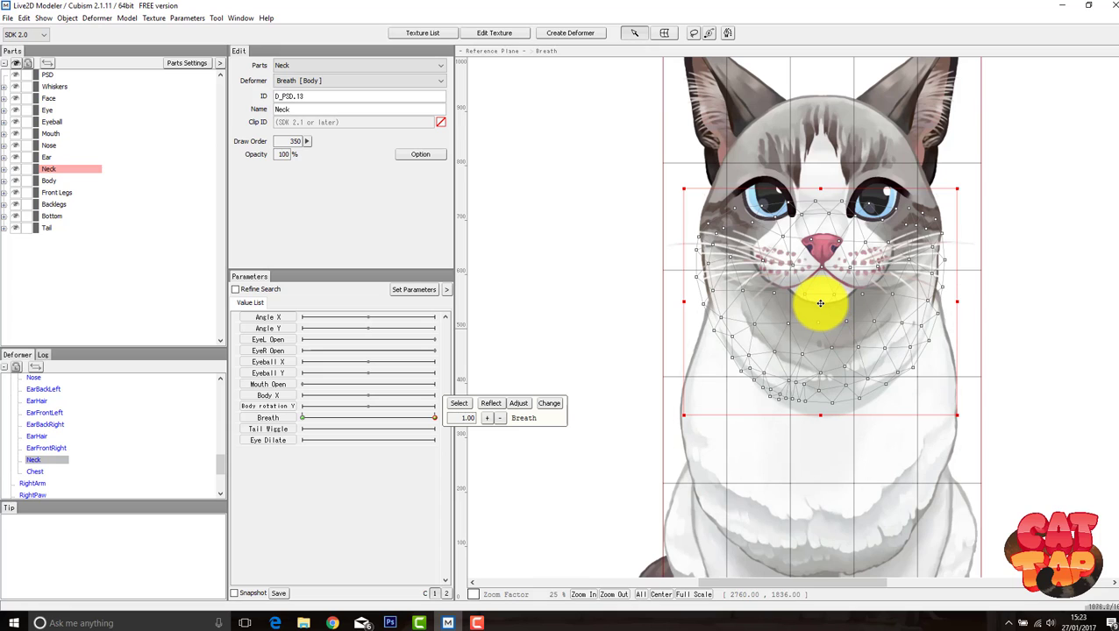
left_click_drag(820, 303, 824, 315)
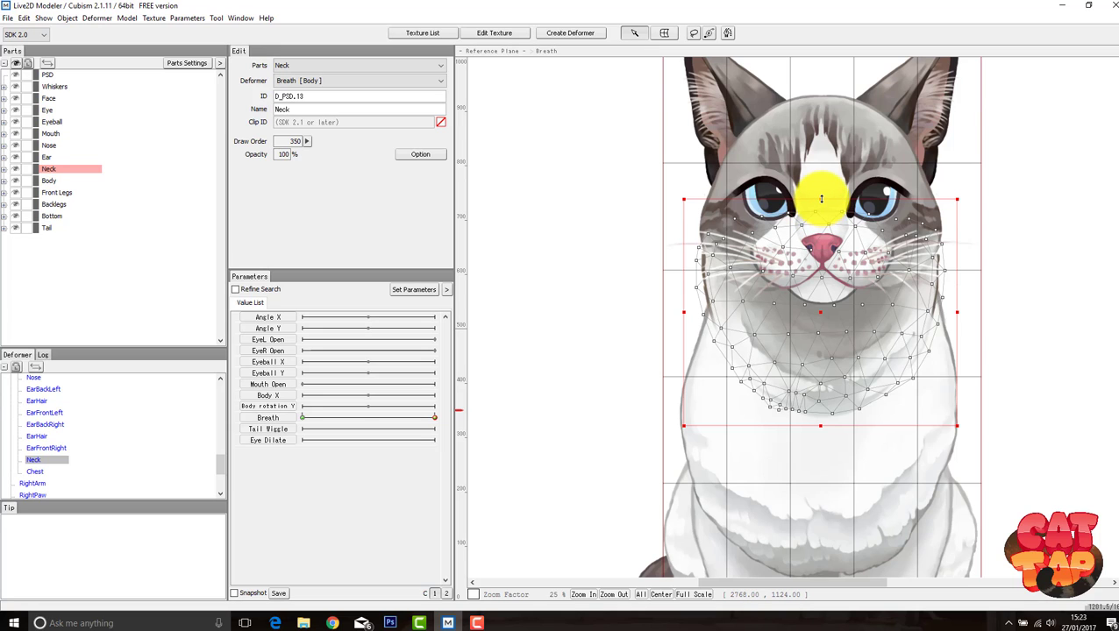
left_click_drag(821, 195, 822, 187)
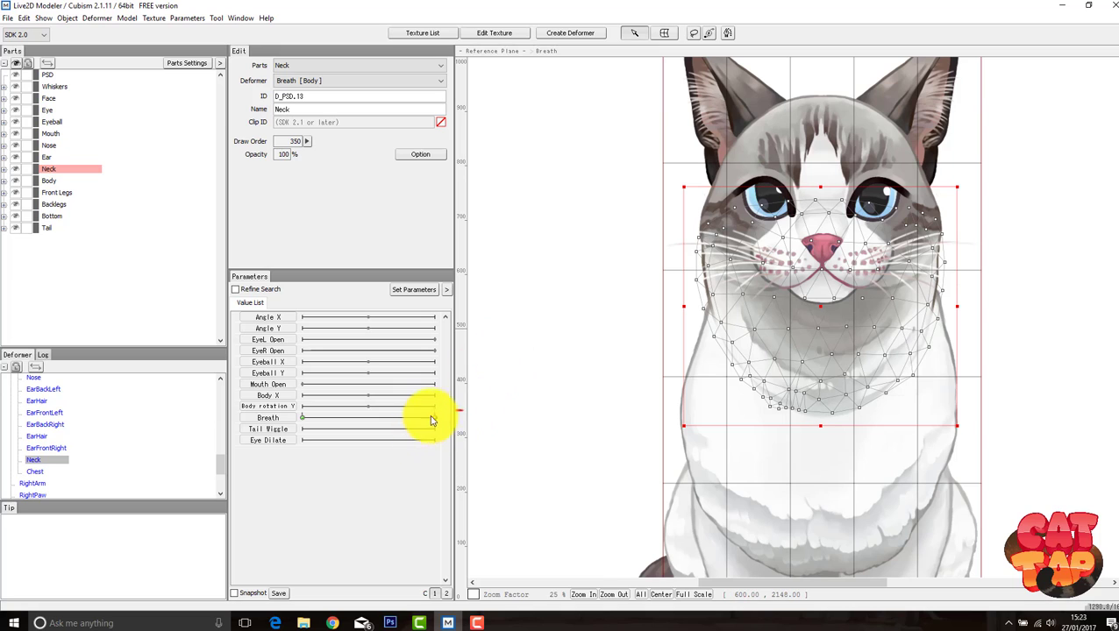
Step: Scrub the Breath parameter between 0 and 1 to examine the neck's movement, both close up and on the whole cat
mouse_move(426, 420)
left_click_drag(406, 421, 305, 430)
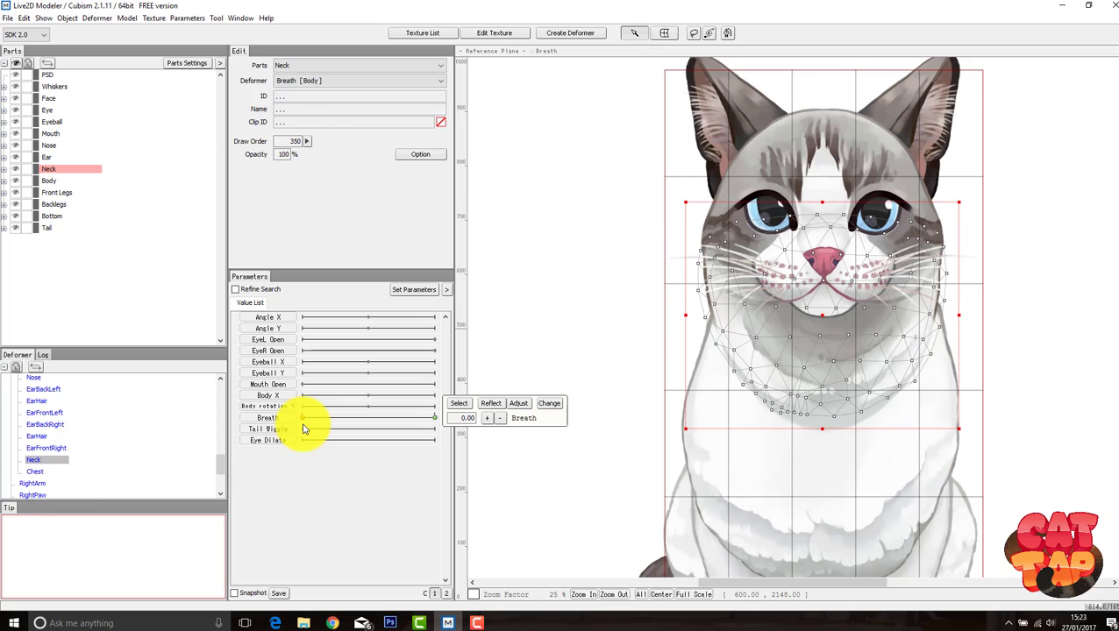
left_click_drag(310, 428, 449, 422)
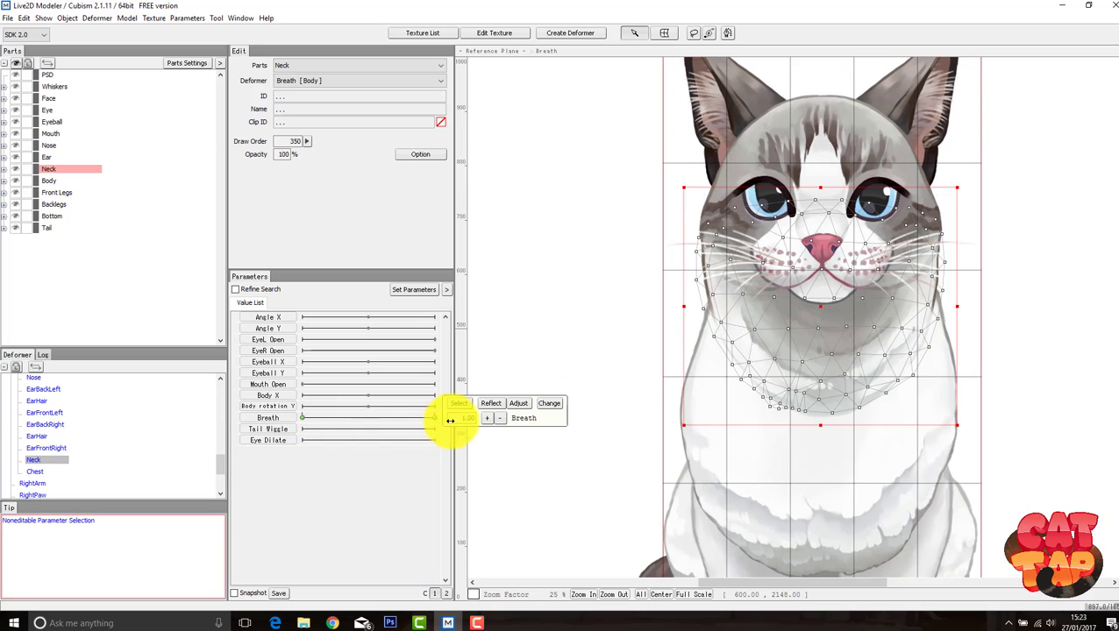
left_click(614, 349)
scroll(889, 411, "down", 3)
left_click(432, 418)
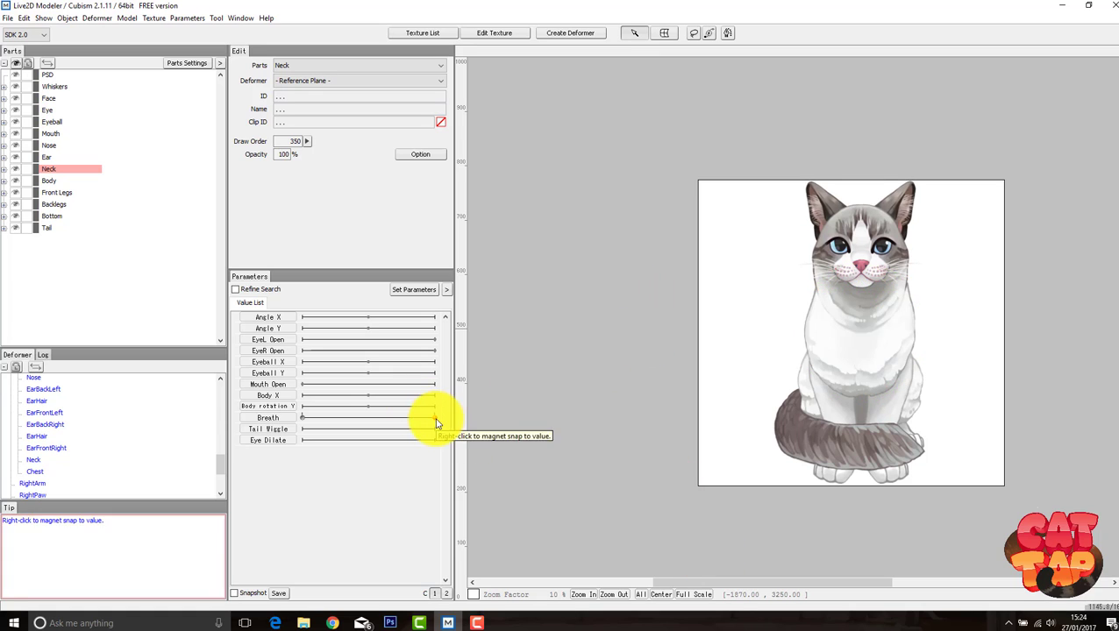
mouse_move(434, 420)
left_mouse_down()
mouse_move(330, 422)
mouse_move(441, 429)
left_mouse_up()
left_click(855, 311)
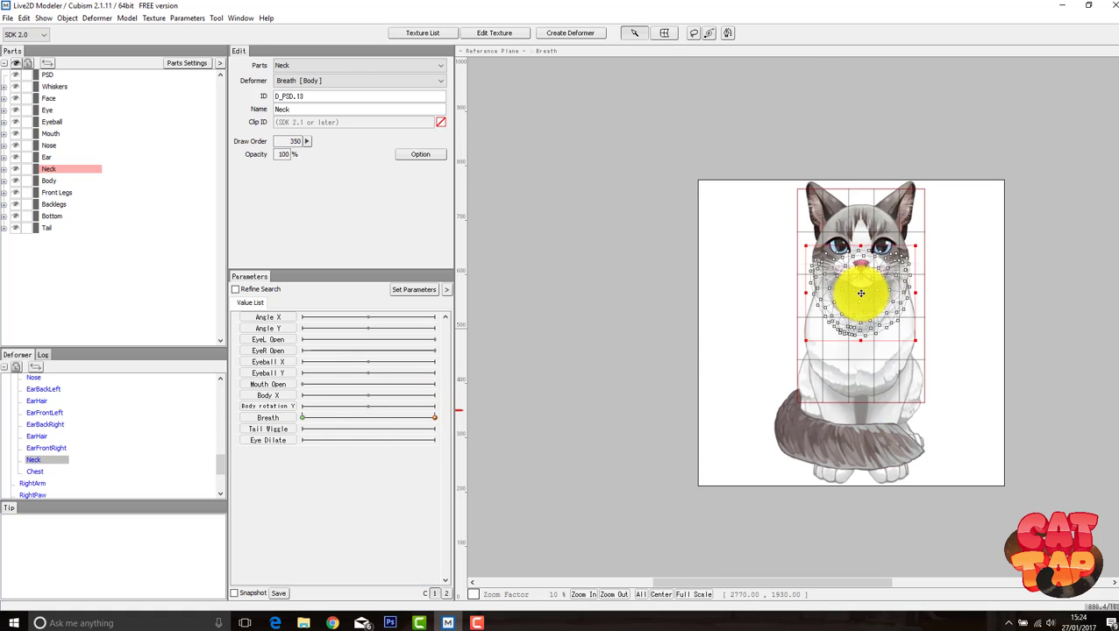
left_click(544, 356)
left_click_drag(426, 419, 342, 418)
scroll(789, 315, "up", 3)
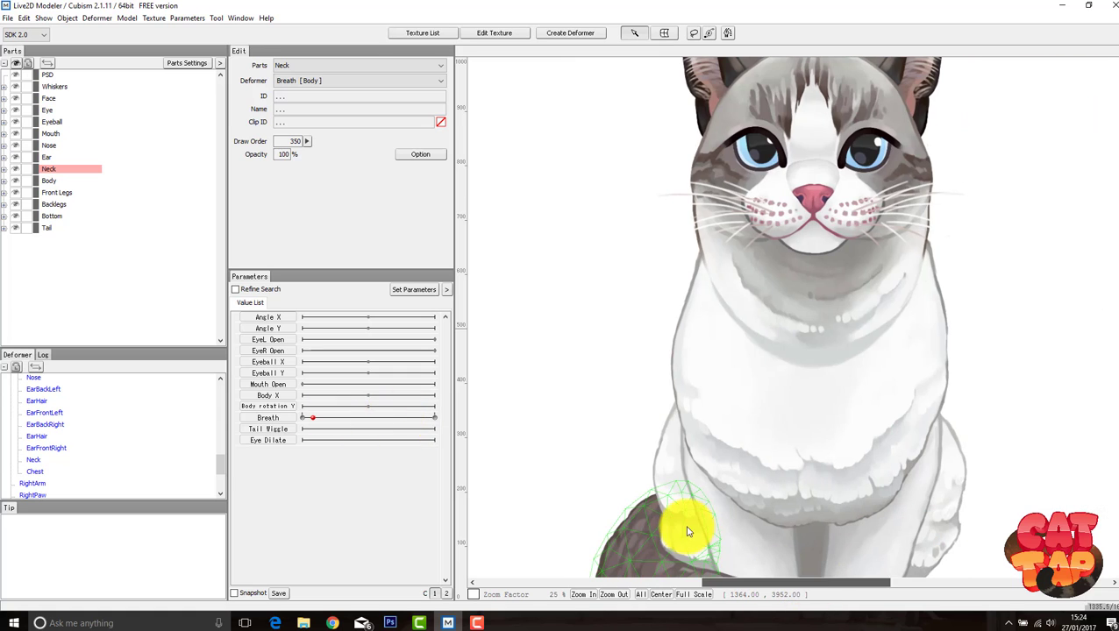
Step: At Breath 1.00, raise the lower edge of the Neck mesh slightly to shorten it over the chest
mouse_move(418, 426)
left_mouse_down()
mouse_move(357, 435)
mouse_move(437, 426)
left_mouse_up()
left_click(820, 348)
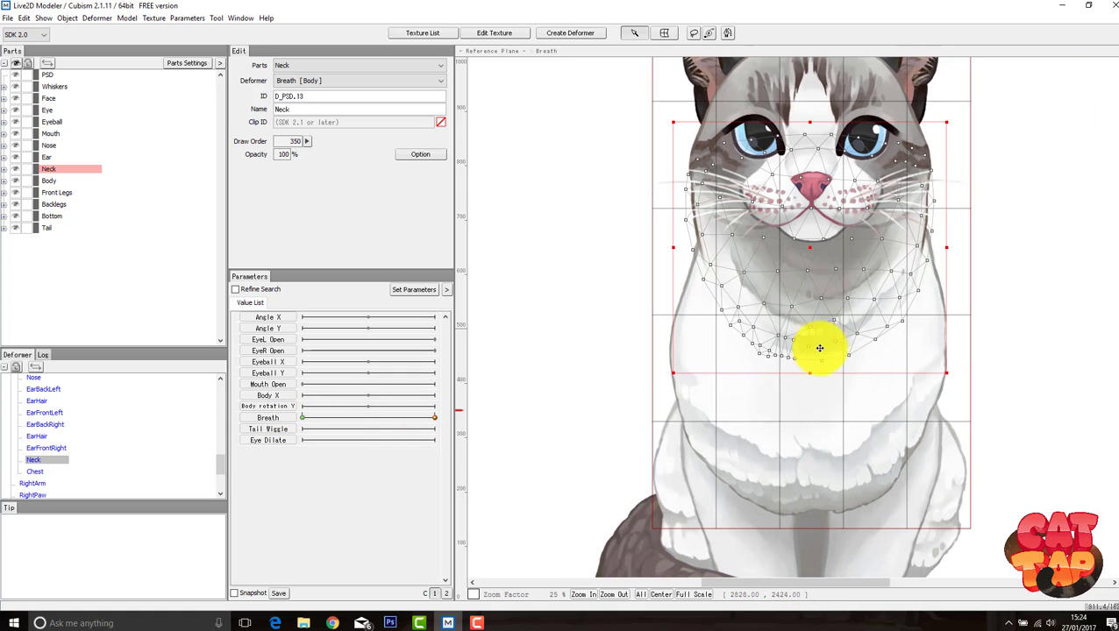
left_click_drag(811, 368, 811, 356)
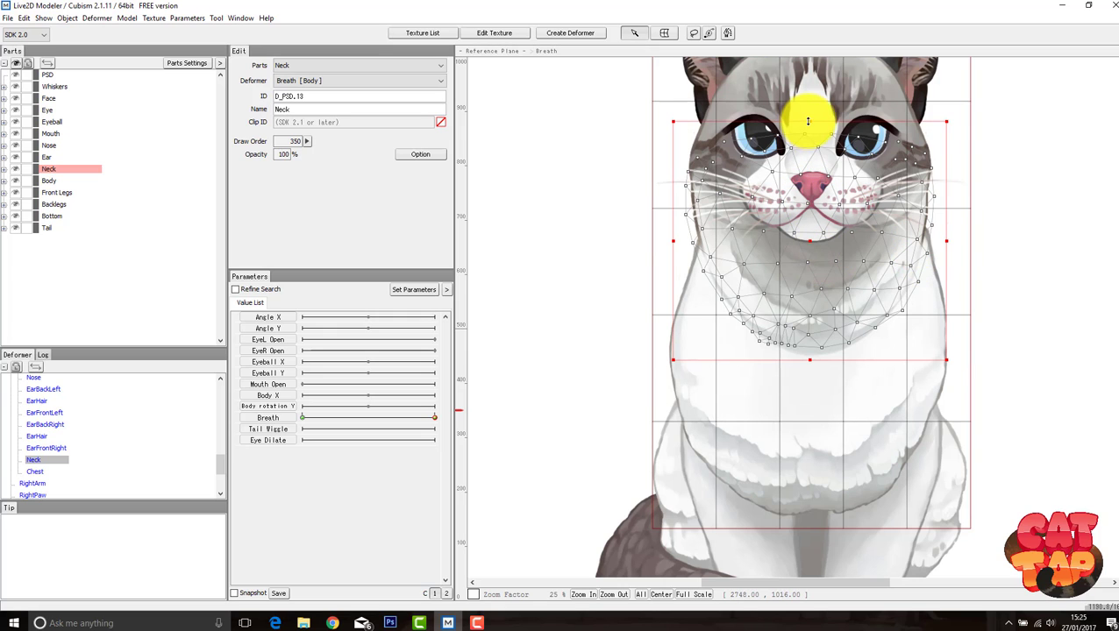
Step: Nudge the Neck mesh down slightly at Breath 1.00 and preview the breathing motion along the Breath parameter
left_click(608, 305)
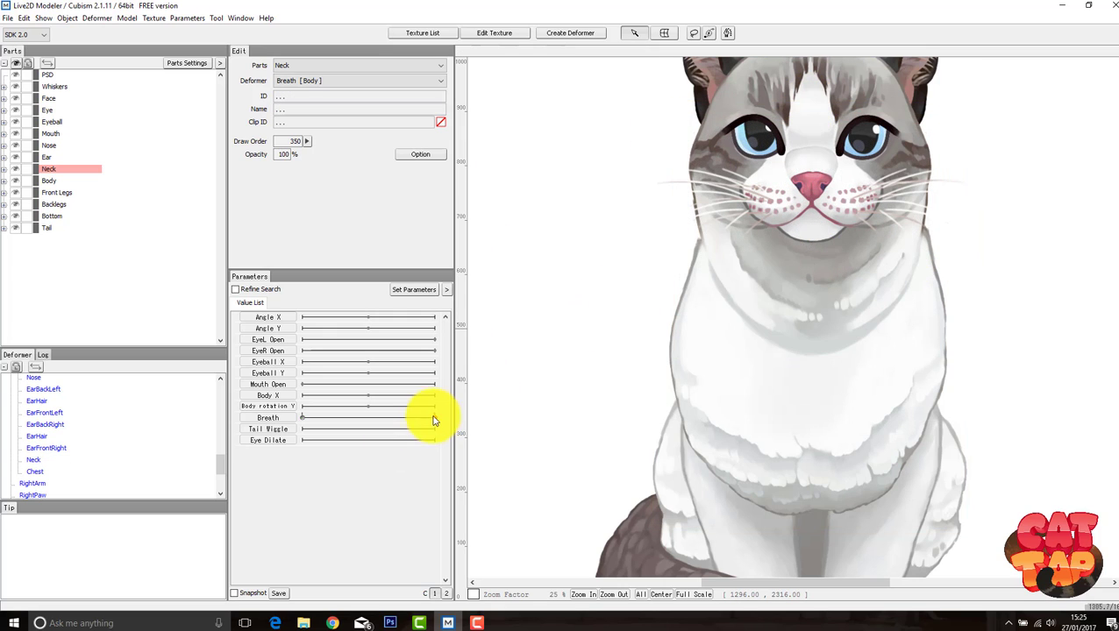
left_click_drag(432, 420, 645, 368)
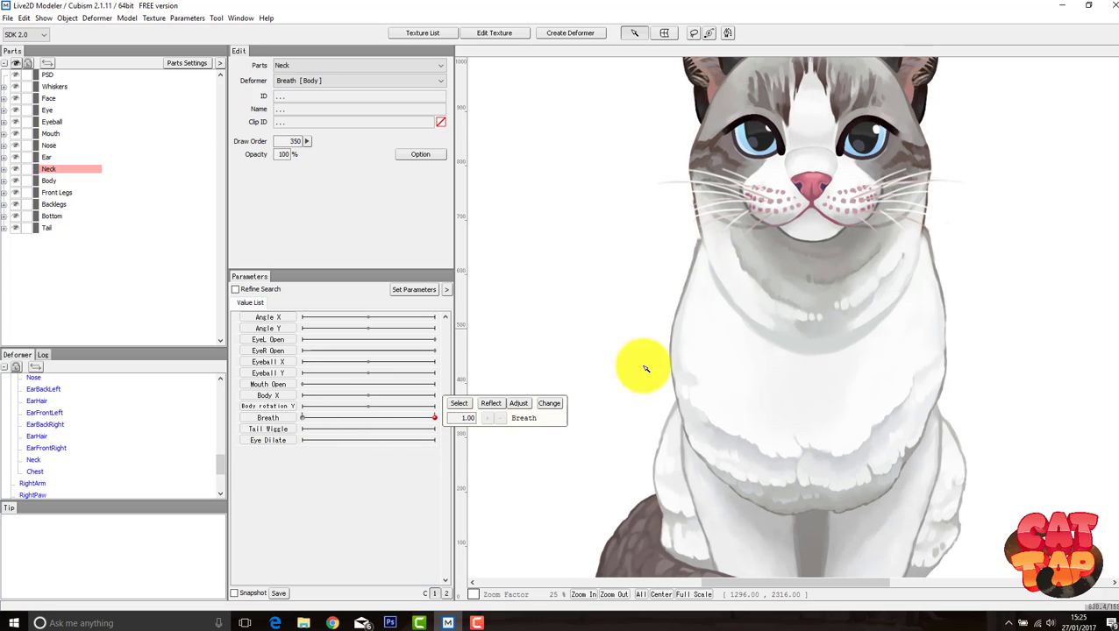
left_click(809, 232)
left_click_drag(809, 234, 811, 241)
left_click(540, 383)
left_click_drag(433, 418, 369, 431)
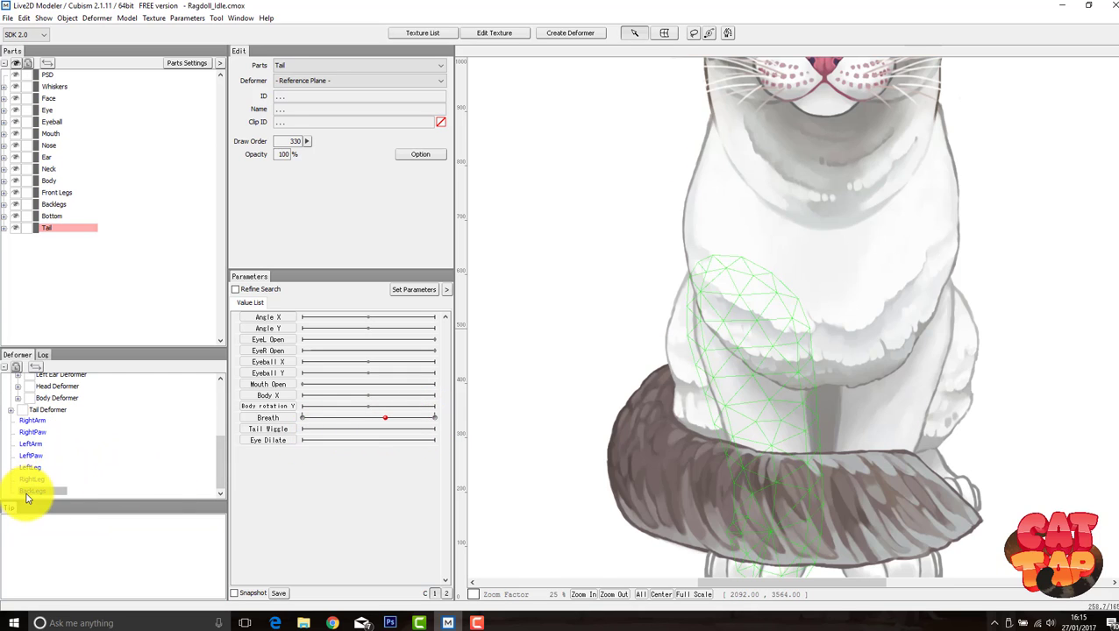
Step: Add Breath parameter keys at 0 and 1 to the BackLegs mesh
left_click(28, 493)
double_click(279, 419)
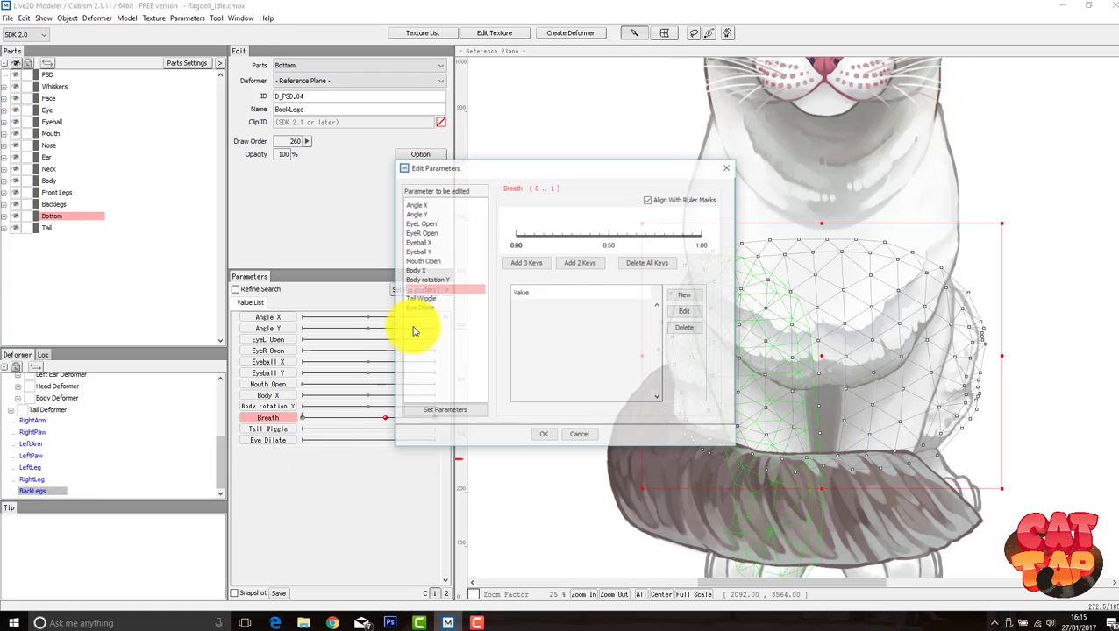
left_click(516, 236)
left_click(697, 236)
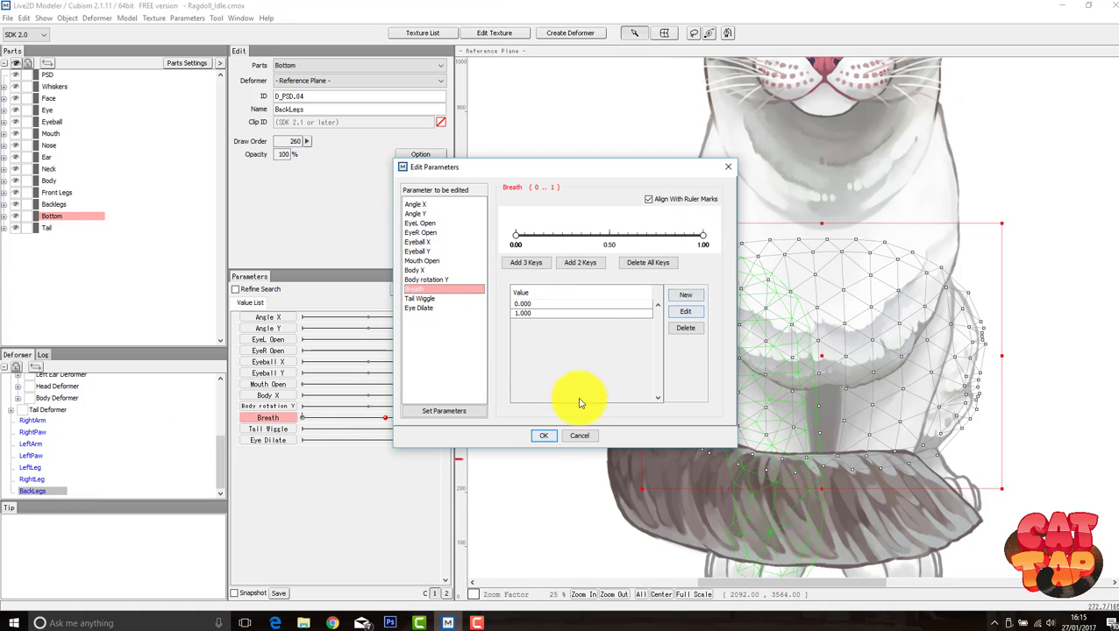
left_click(544, 436)
Step: At Breath 1.00, move the BackLegs mesh up slightly to follow the breathing body
left_click(834, 358)
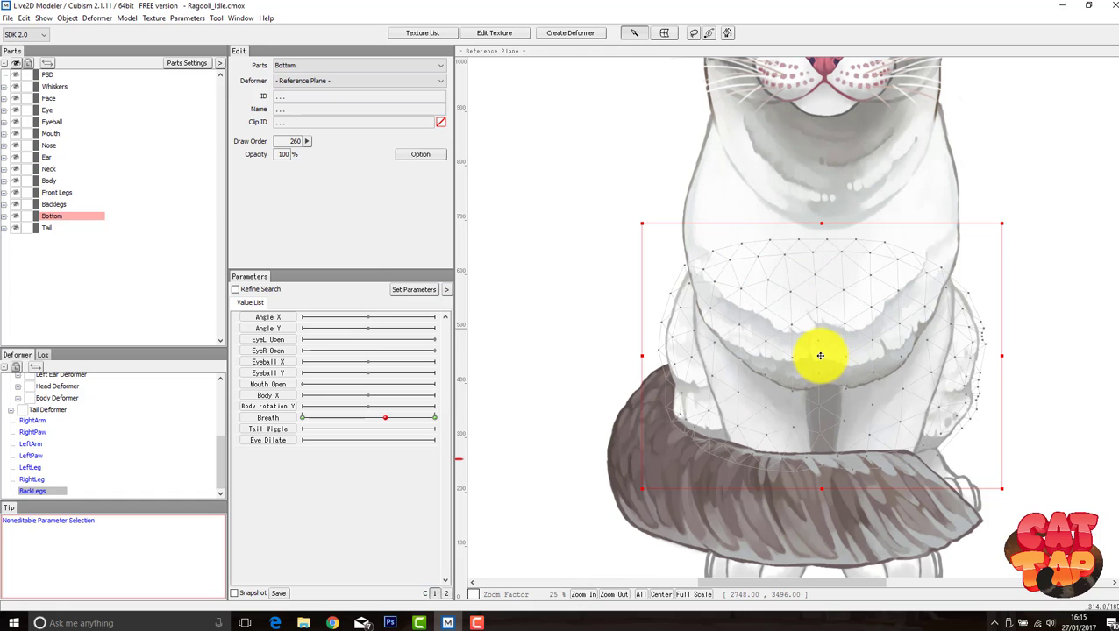
left_click_drag(407, 419, 436, 419)
left_click_drag(824, 355, 826, 343)
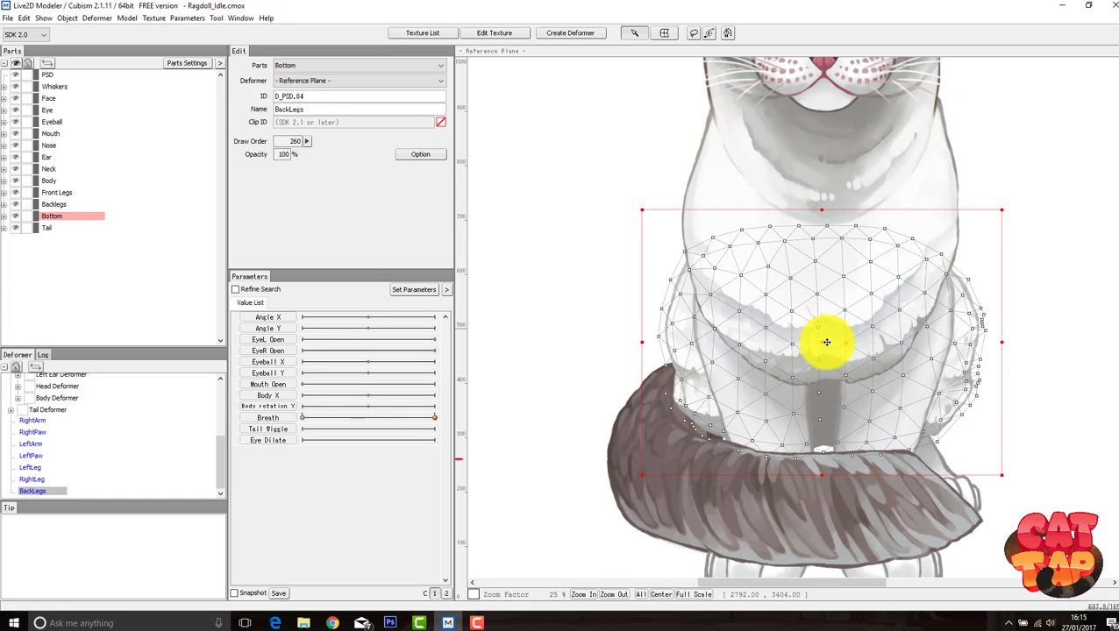
mouse_move(432, 418)
left_mouse_down()
mouse_move(357, 417)
mouse_move(487, 419)
mouse_move(380, 419)
mouse_move(442, 419)
left_mouse_up()
left_click(824, 345)
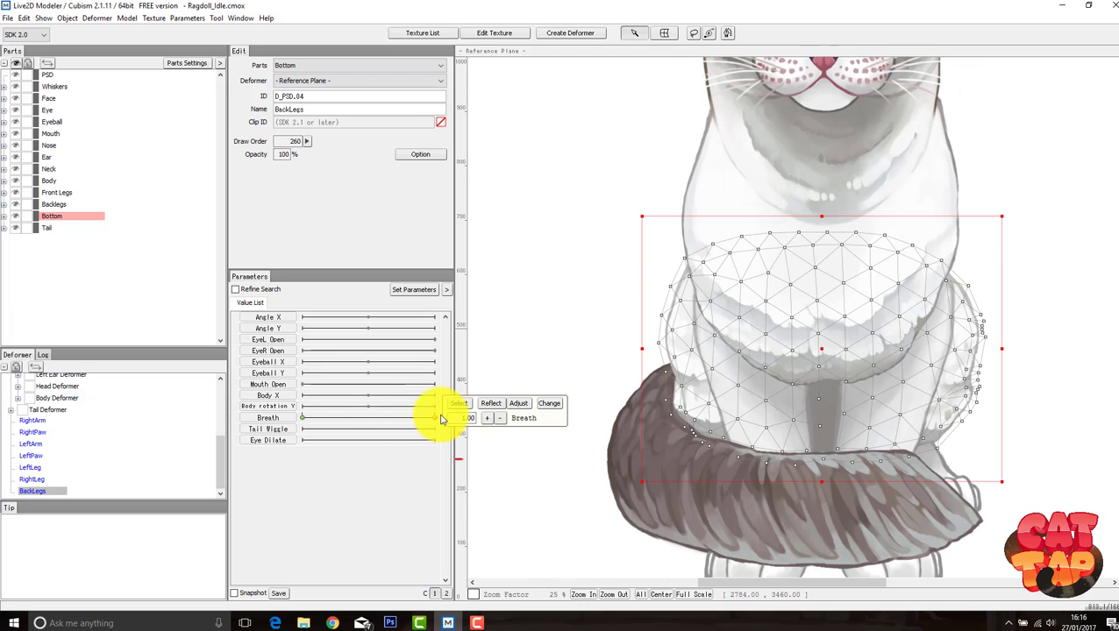
Step: Add Breath parameter keys at 0 and 1 to the Right Ear Deformer
left_click_drag(220, 442, 222, 411)
left_click(58, 434)
left_click_drag(1114, 370, 1113, 307)
double_click(268, 418)
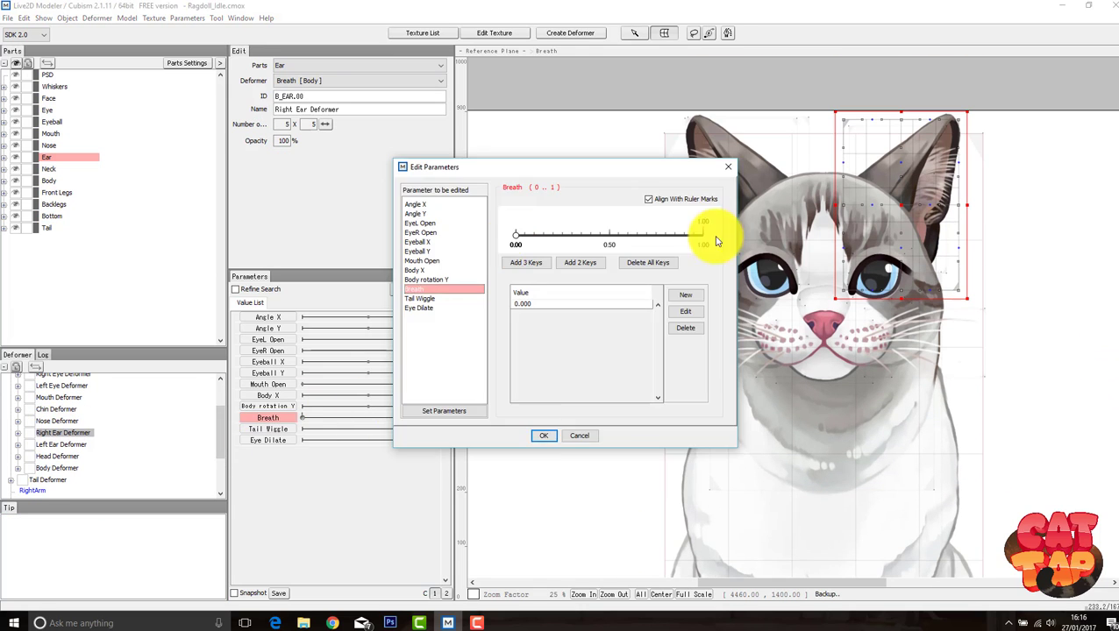
left_click(544, 435)
Step: Select the Left Ear and Right Ear deformers together and set Breath to 1.00
left_click(62, 445)
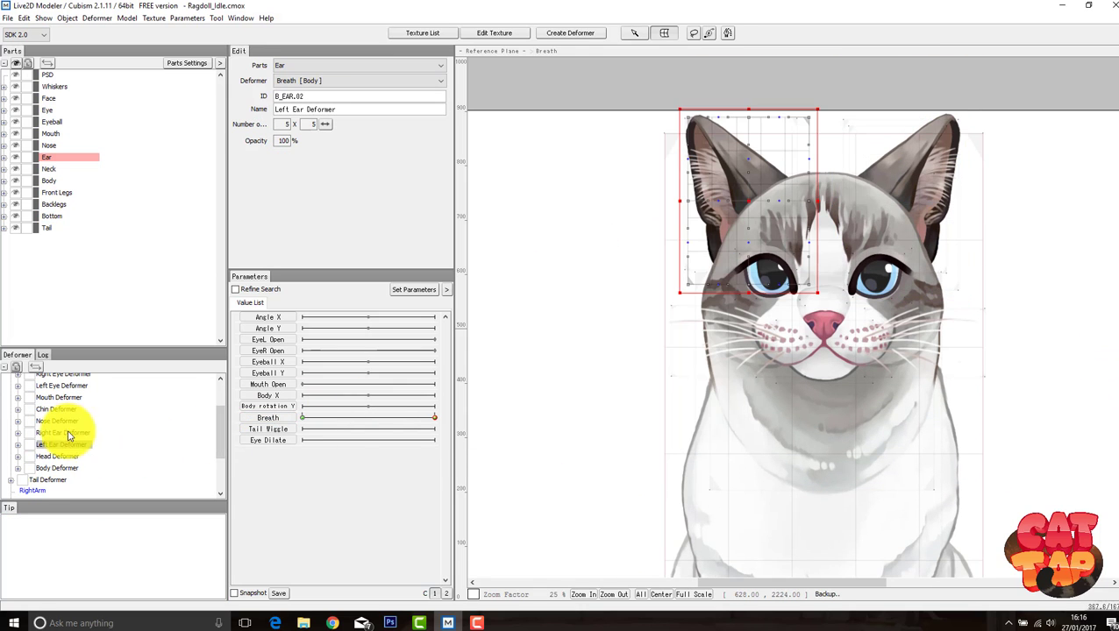
left_click(56, 432, "ctrl")
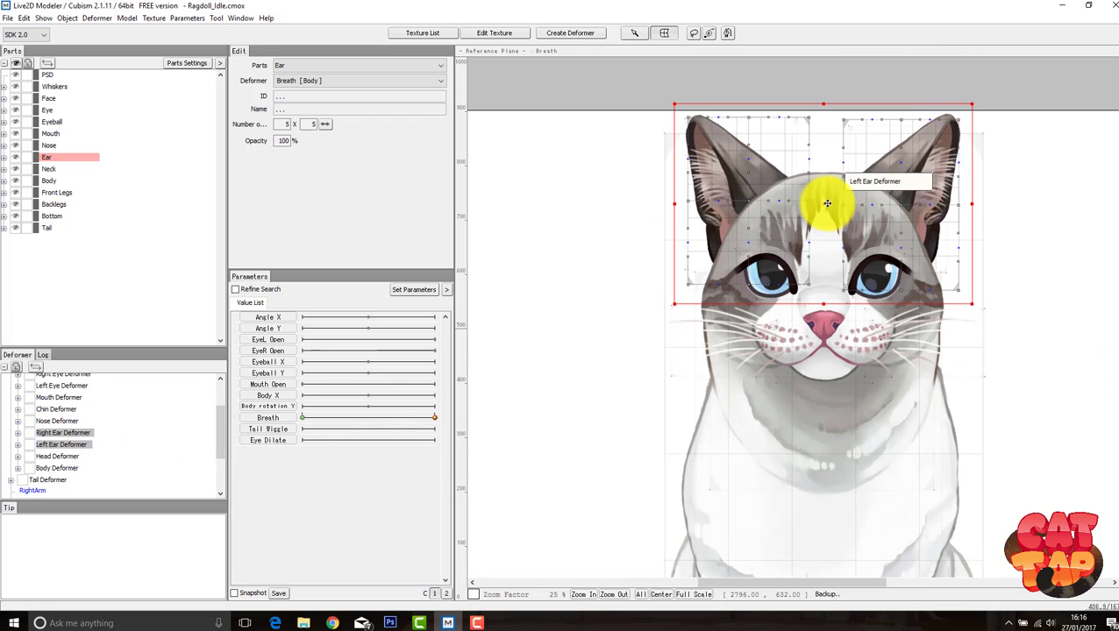
left_click_drag(433, 418, 461, 418)
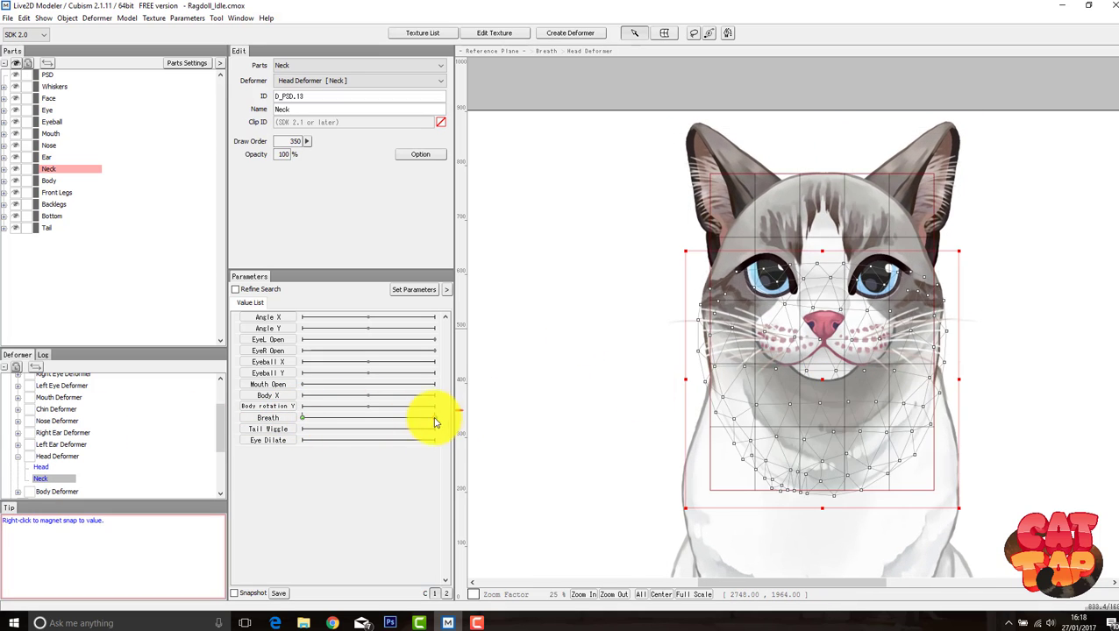
Step: Bring Breath from 1 back to 0 to check the Neck mesh's motion, and deselect the mesh
left_click_drag(433, 420, 286, 424)
left_click(824, 372)
left_click(822, 381)
left_click(567, 369)
left_click(814, 375)
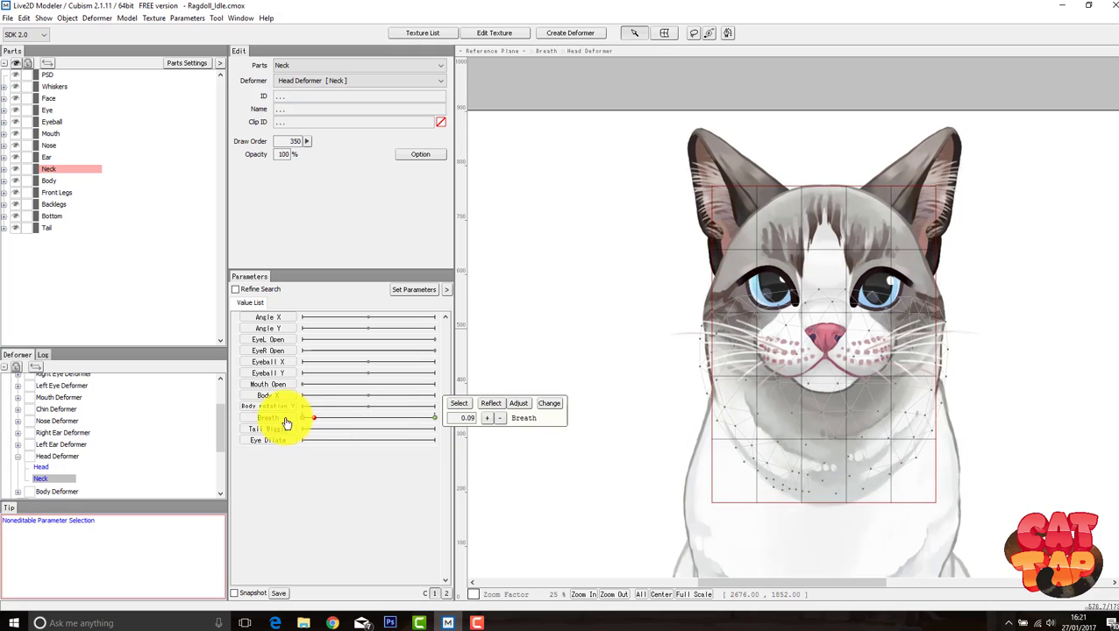
left_click(634, 357)
Step: Export the model as Ragdoll-Idle.moc for SDK 2.0 at 1/1 (2048 px) into the RagdollCat folder, including the model setting file
left_click(7, 18)
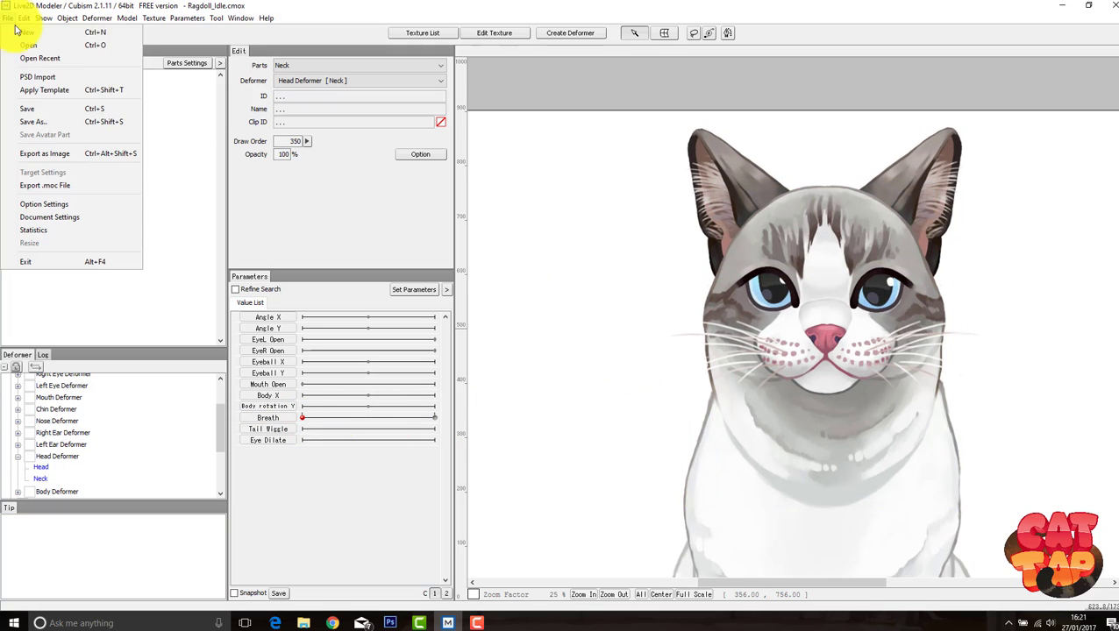
left_click(69, 189)
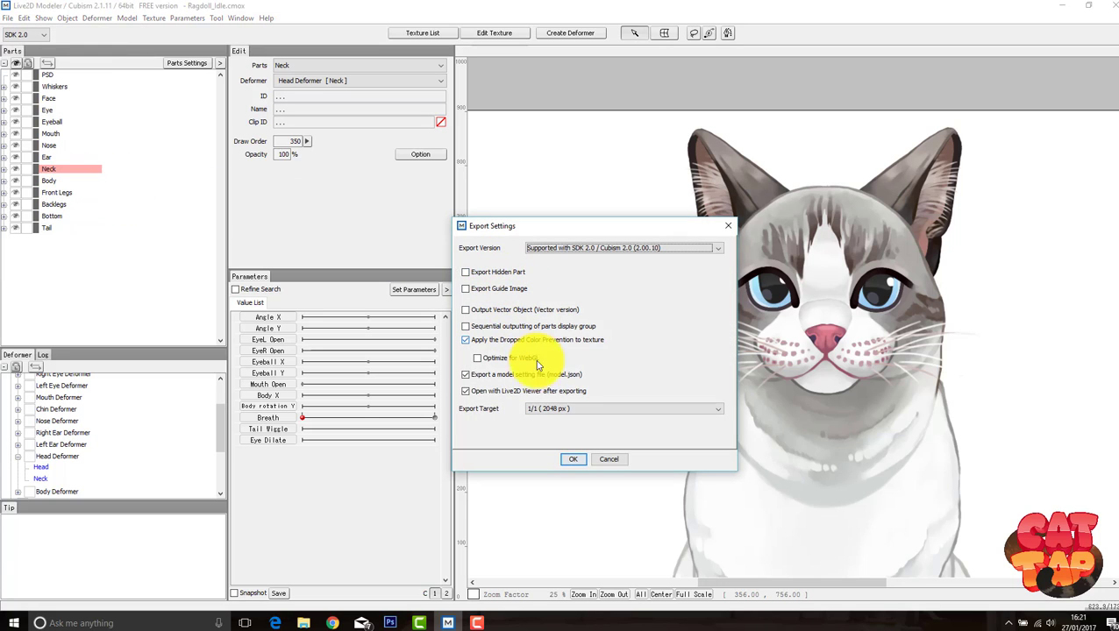
left_click(572, 459)
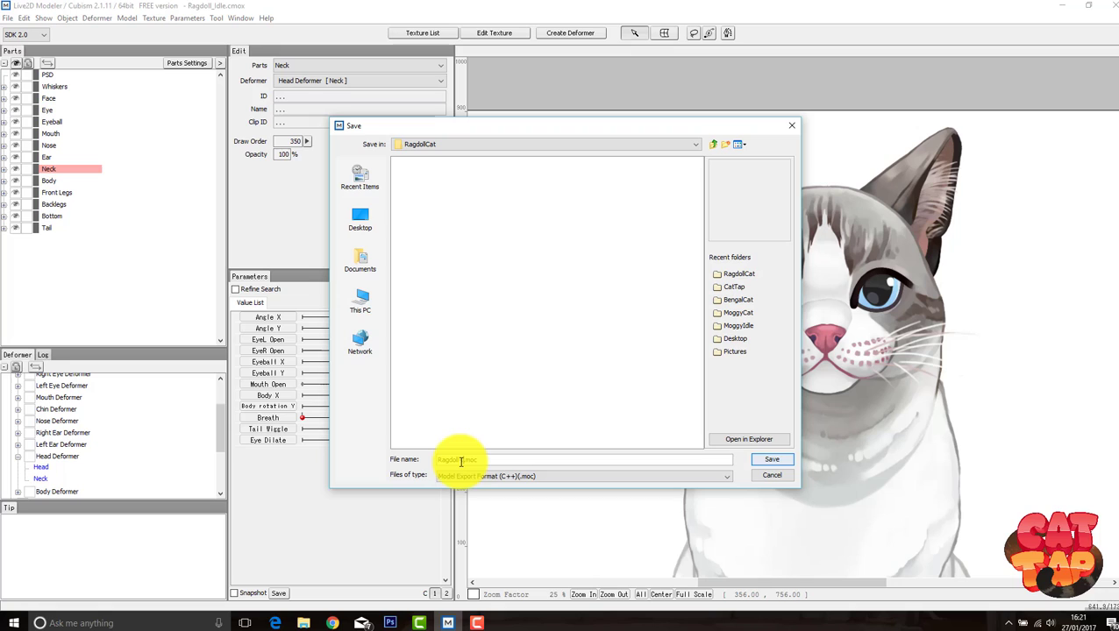
left_click(771, 459)
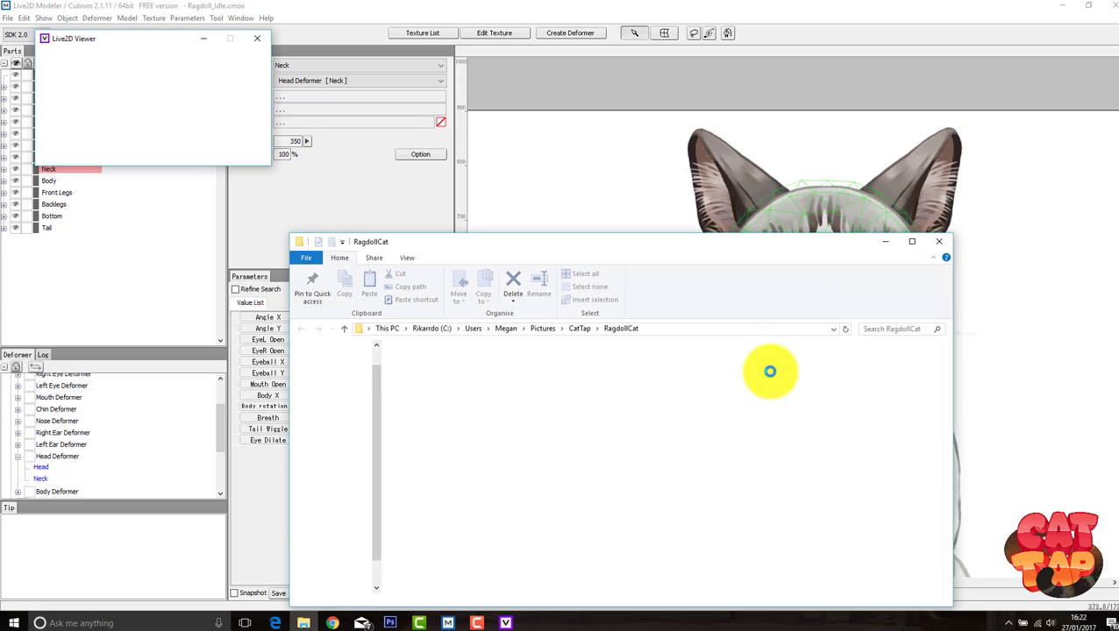
left_click(887, 246)
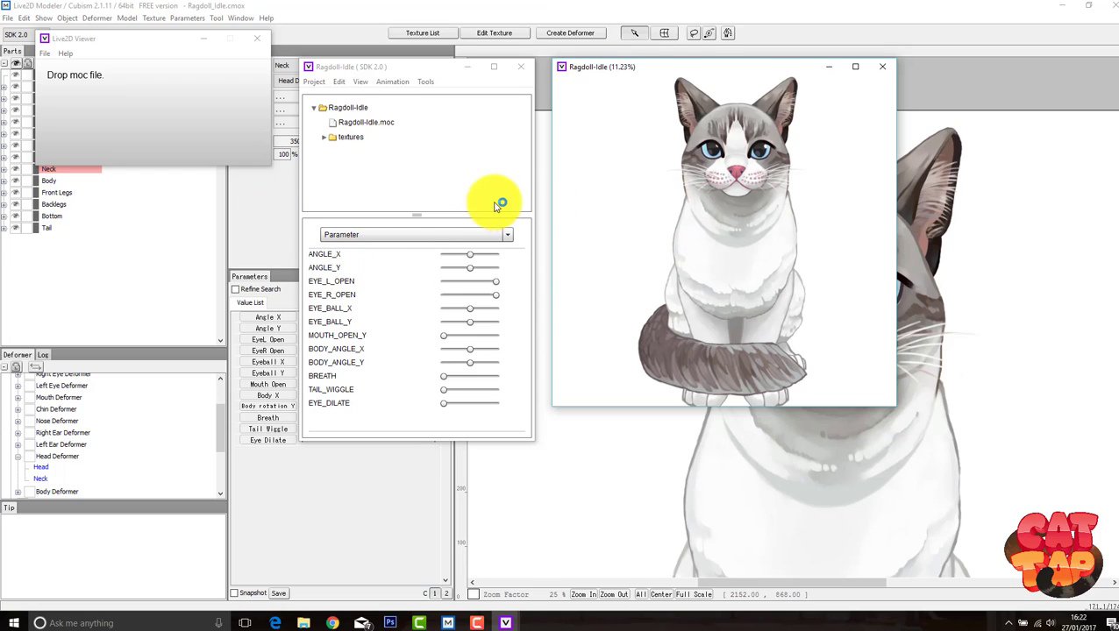
Step: In Live2D Viewer, enable the Breath animation to preview the exported Ragdoll-Idle model breathing
left_click(467, 122)
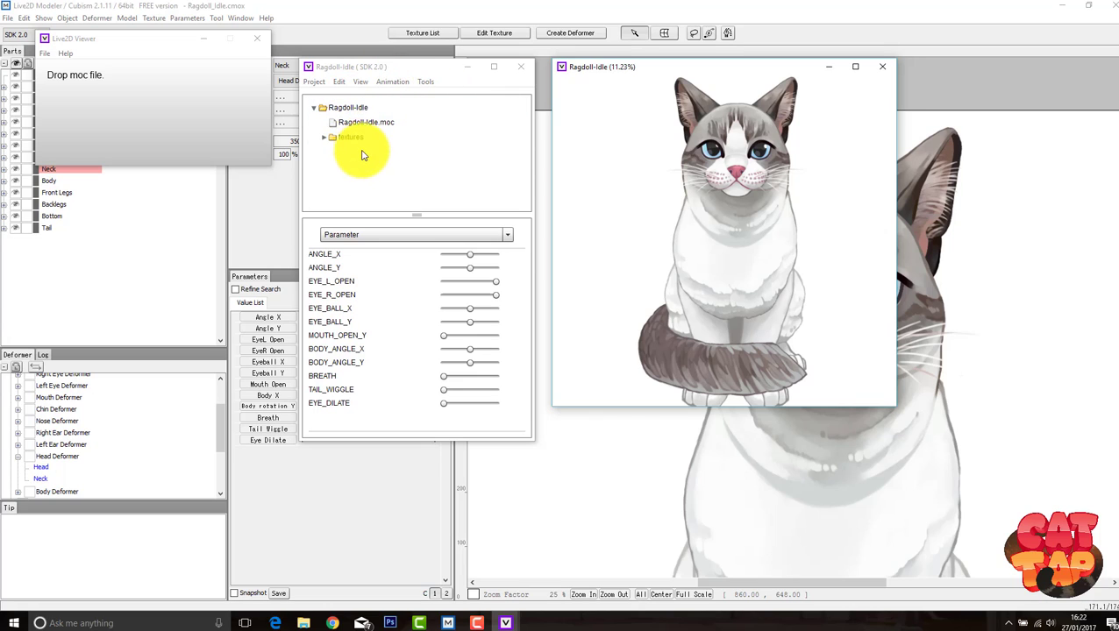
left_click(394, 82)
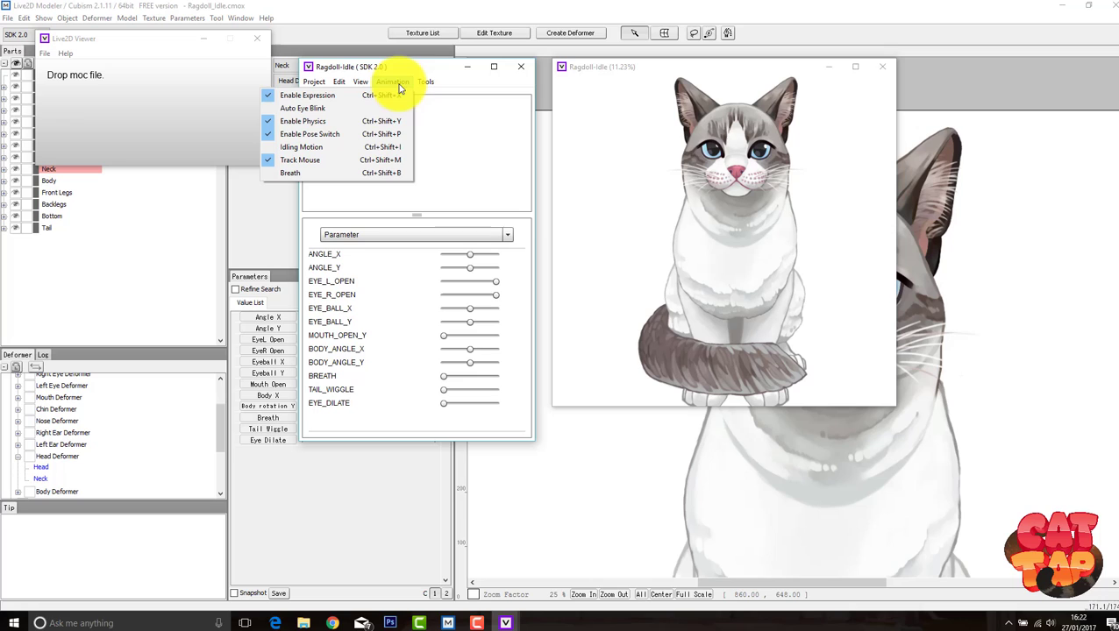
left_click(317, 175)
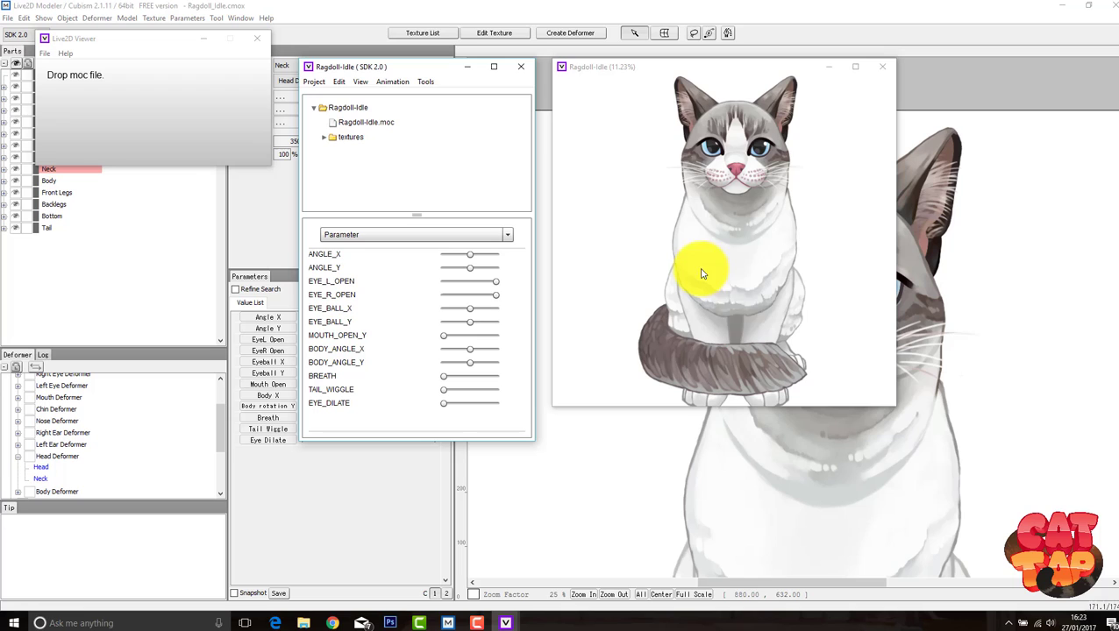
left_click(893, 407)
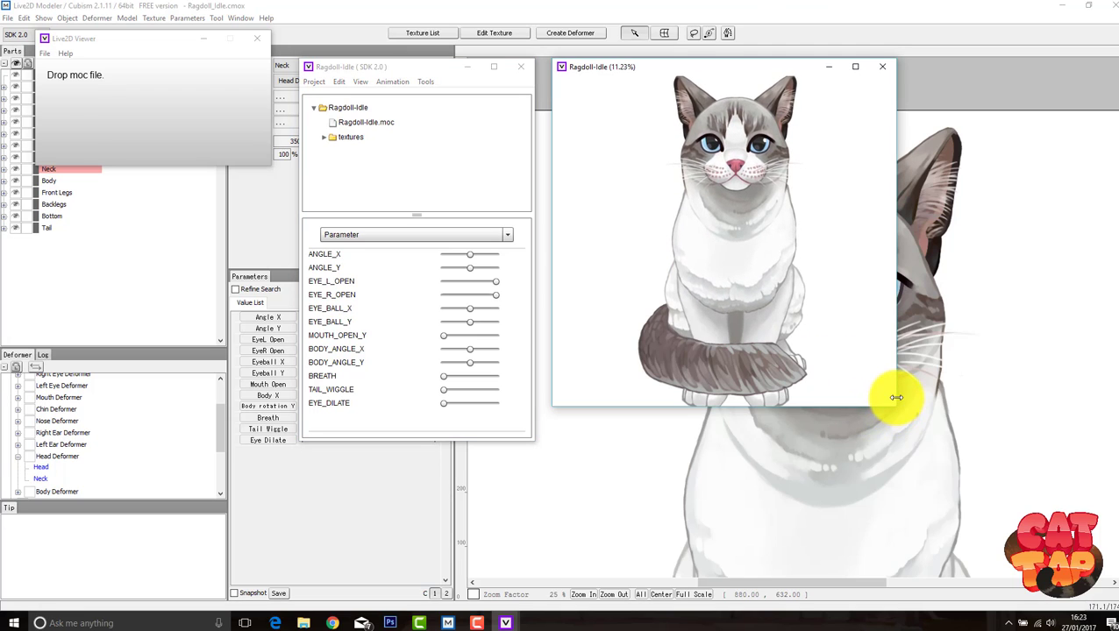